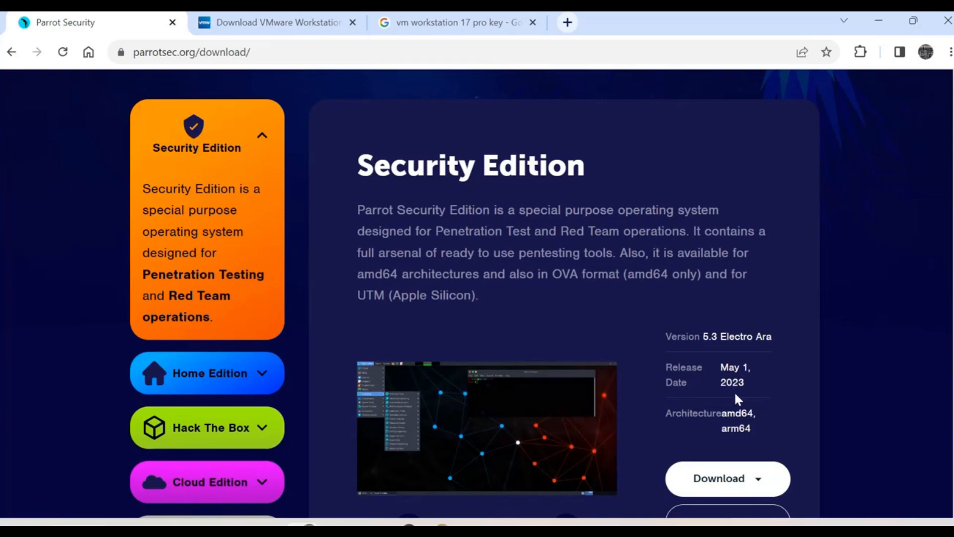
Step: Review the Security Edition's iso, VirtualBox and UTM download formats, then bring up the Downloads folder
scroll(752, 473, down, 3)
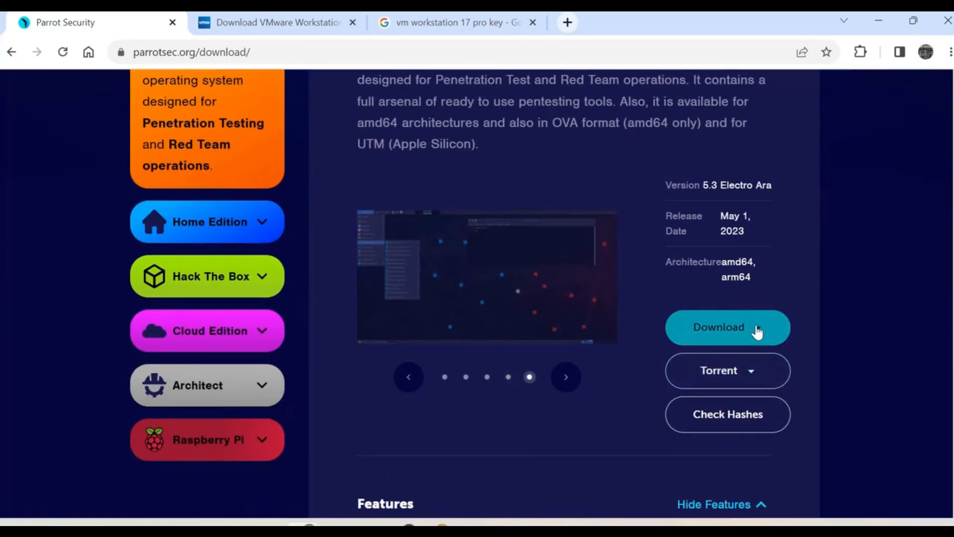
click(757, 331)
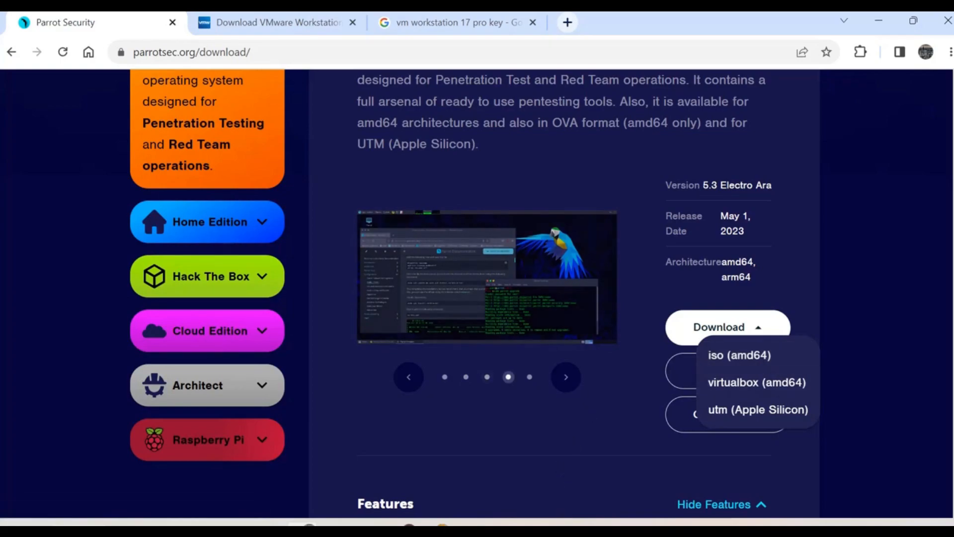
mouse_move(563, 522)
click(645, 496)
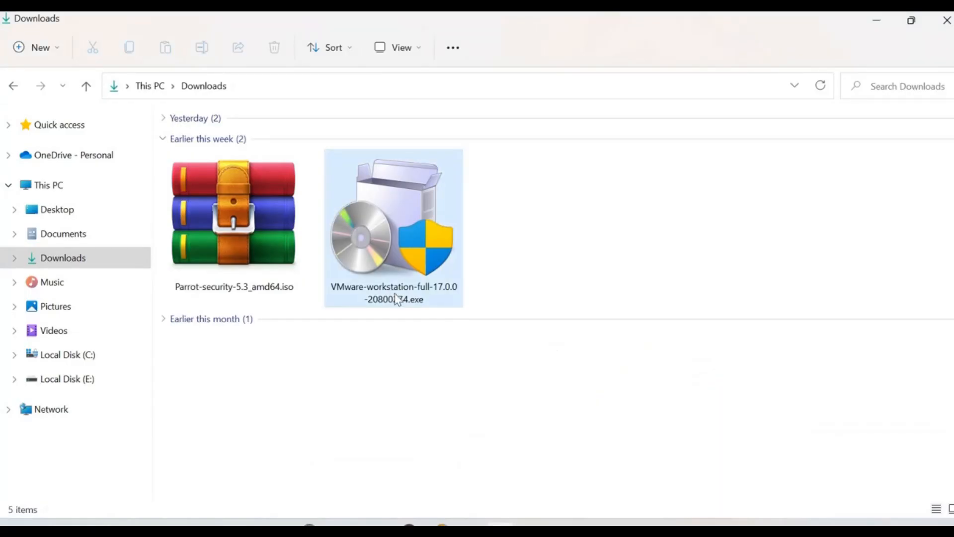
Step: Check that Parrot-security-5.3_amd64.iso is 4.89 GB, then return to the VMware Workstation download page
click(223, 243)
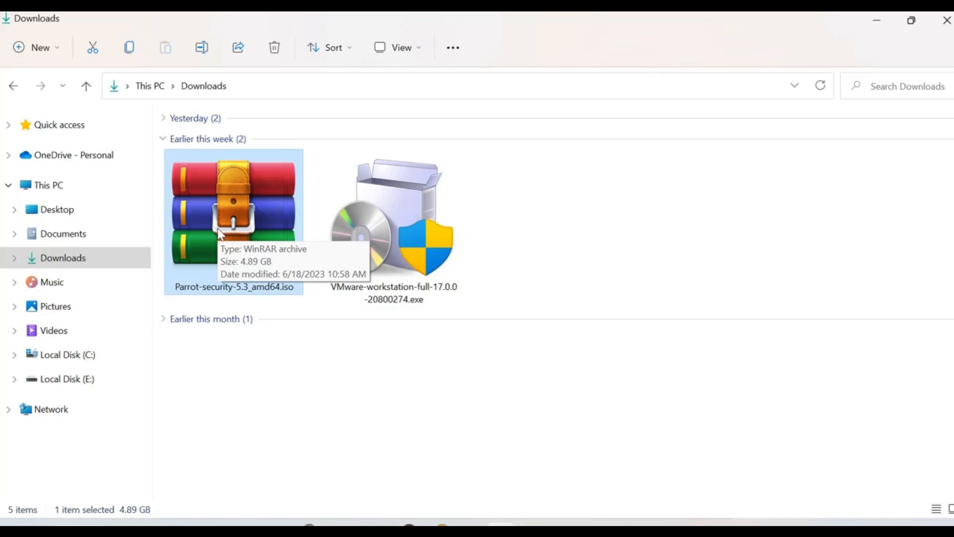
double_click(221, 235)
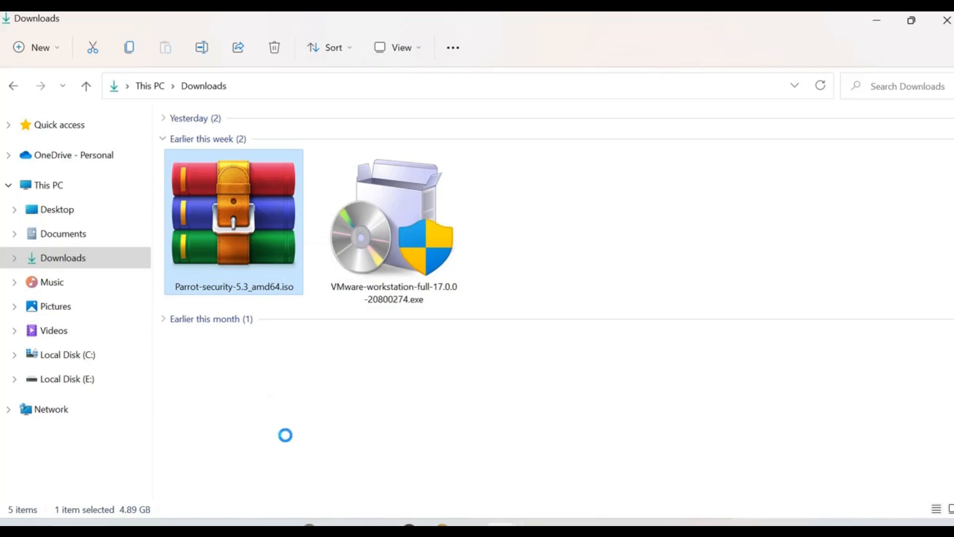
key(Menu)
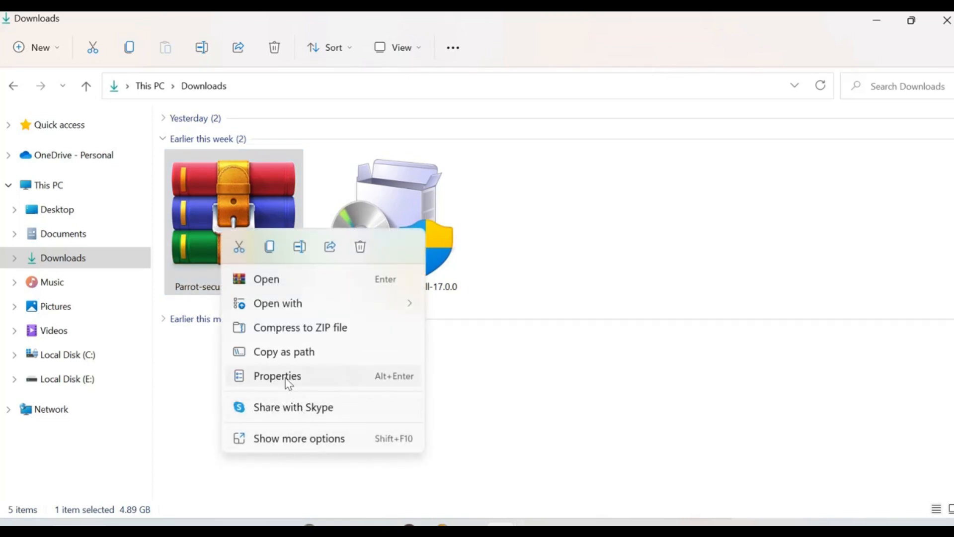
click(287, 379)
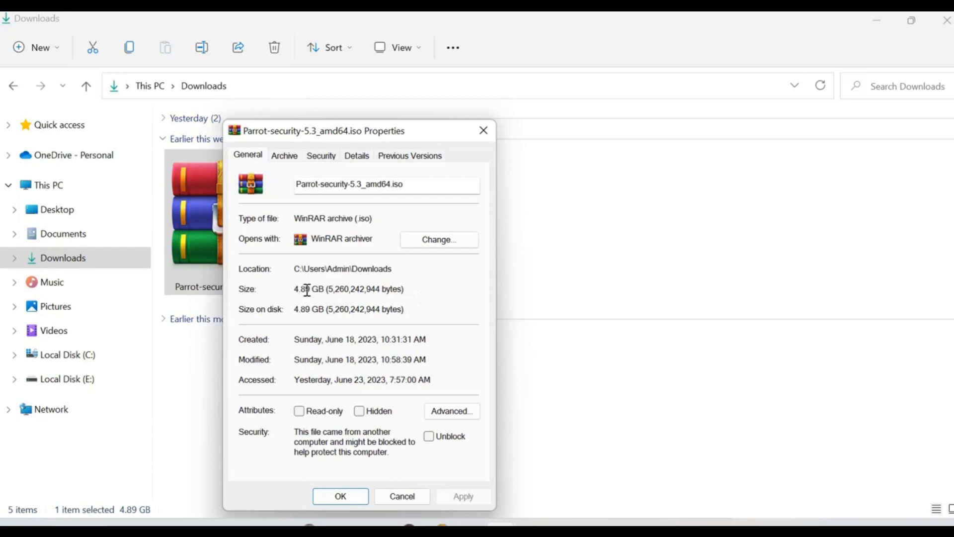
mouse_move(484, 522)
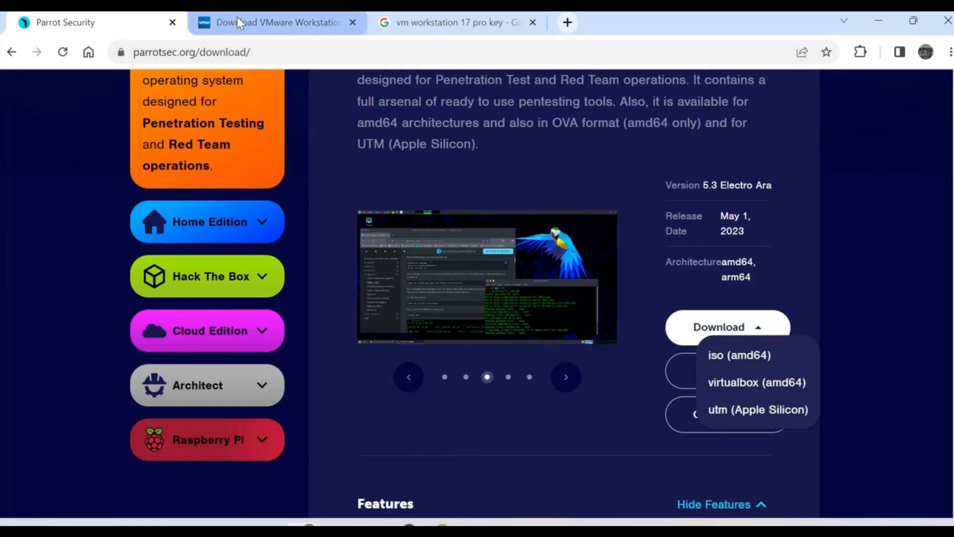
click(237, 19)
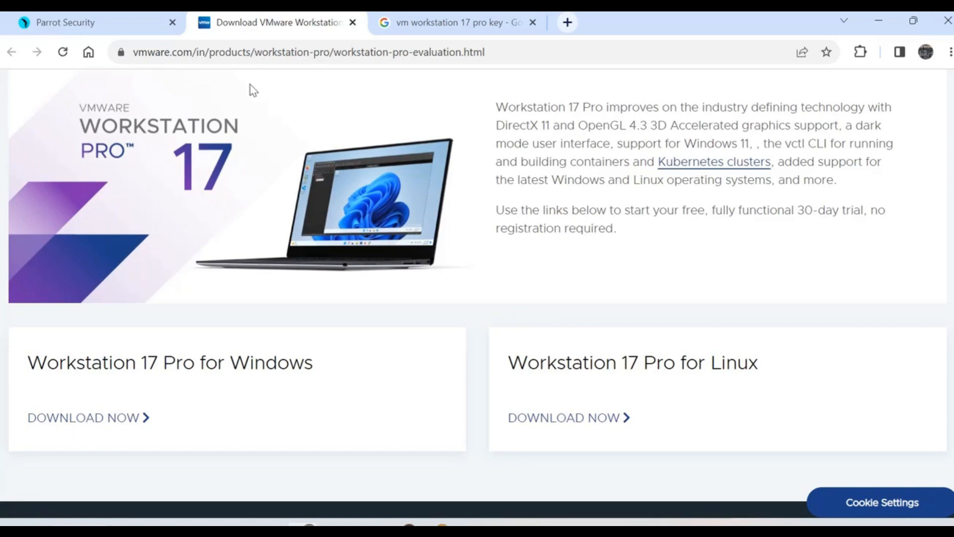
Step: Start the Workstation 17 Pro for Windows download, then cancel it
scroll(142, 220, up, 5)
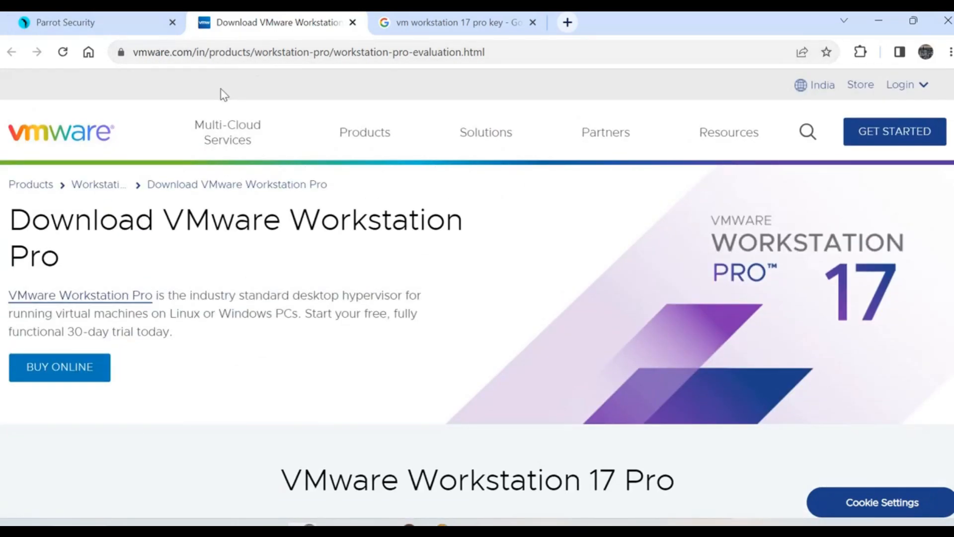
scroll(182, 179, down, 8)
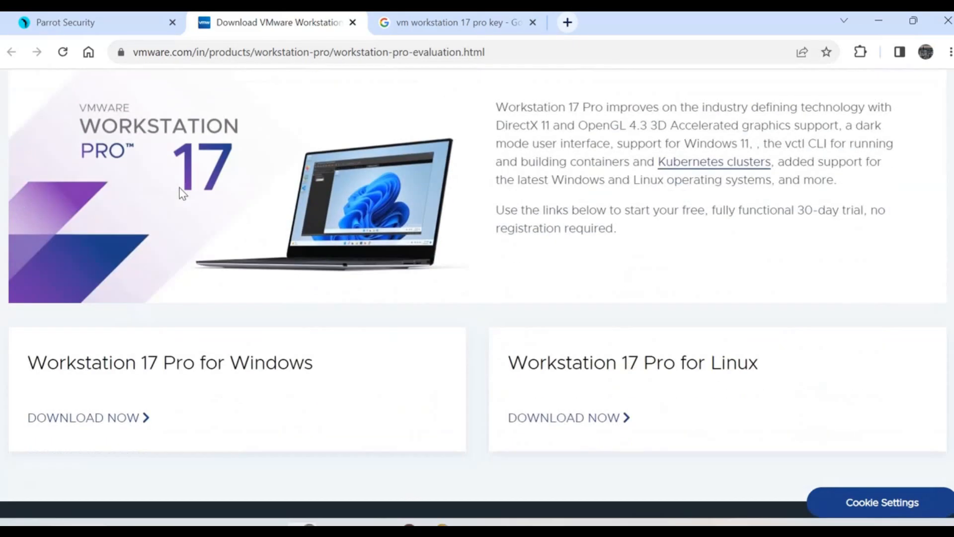
scroll(182, 192, down, 3)
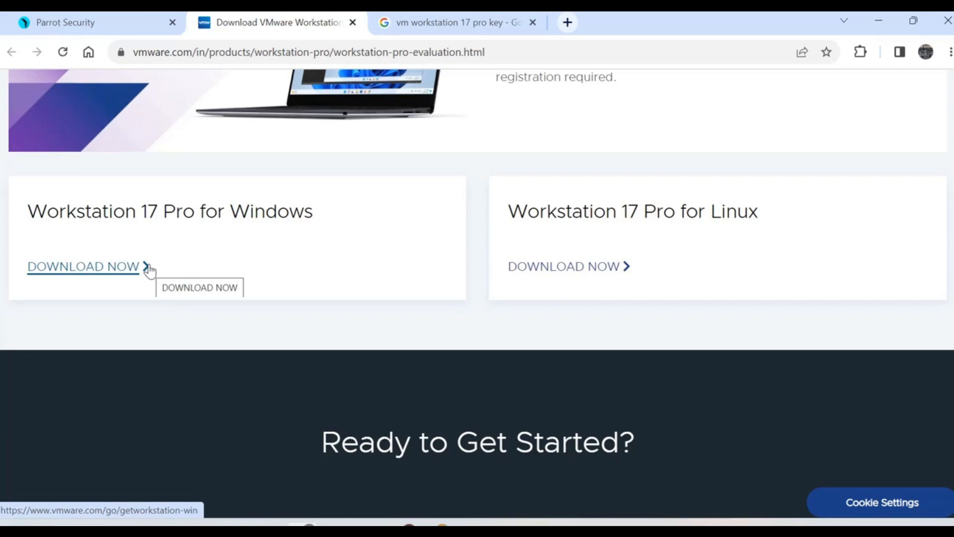
click(148, 268)
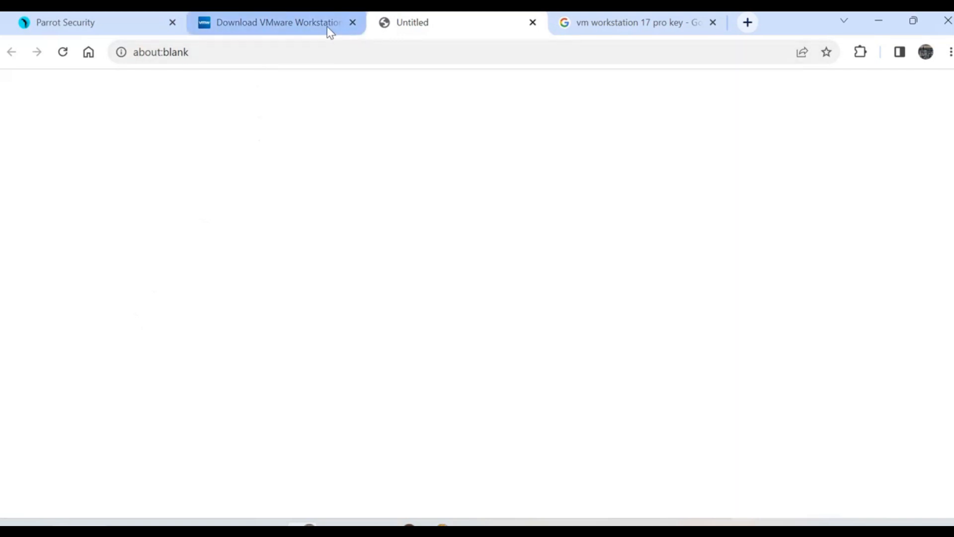
click(533, 23)
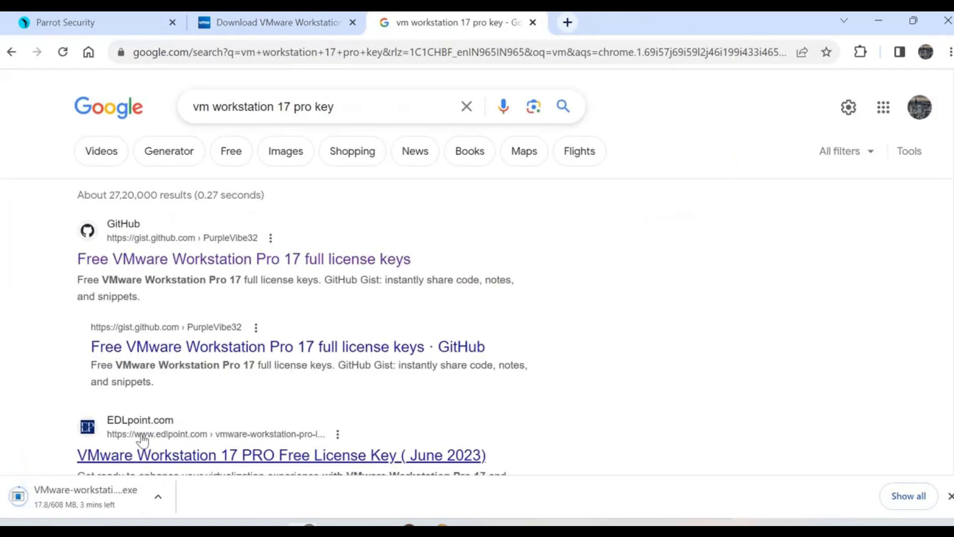
click(158, 495)
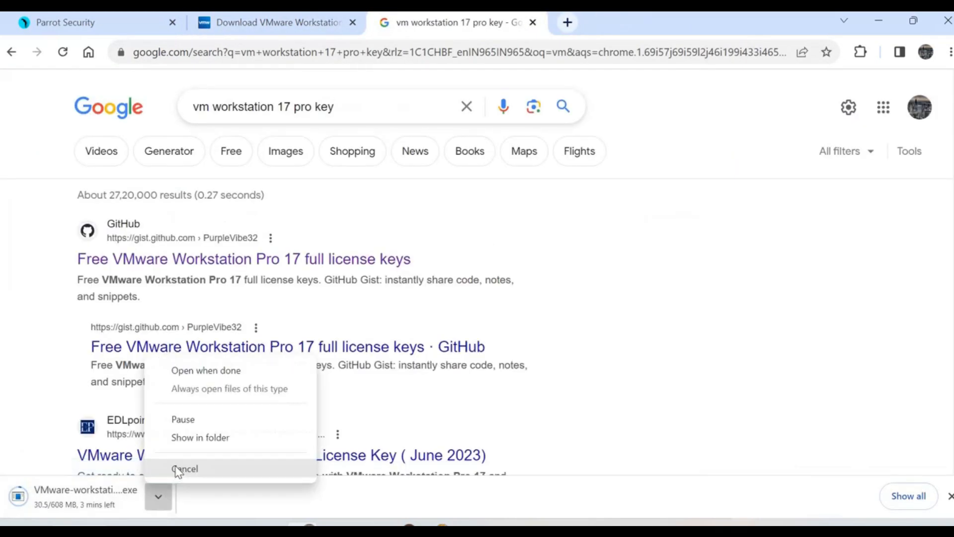
click(185, 469)
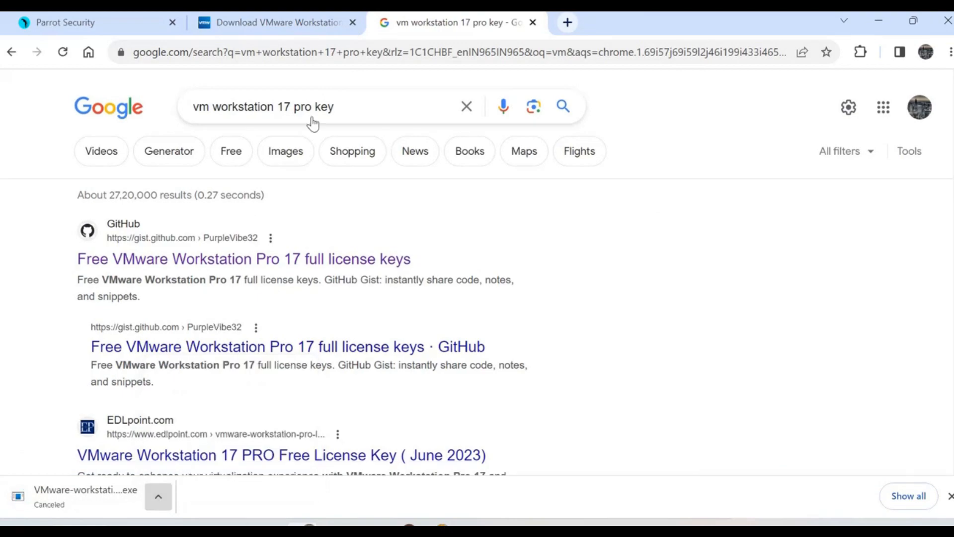
Step: Bring forward the Downloads folder holding the existing 607 MB VMware installer
click(278, 22)
mouse_move(492, 528)
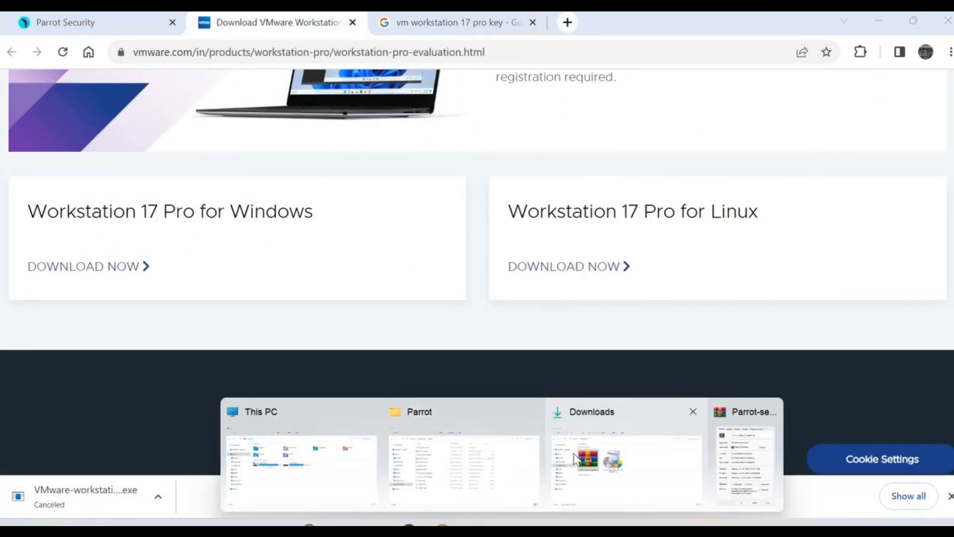
click(576, 455)
Step: Review the properties of VMware-workstation-full-17.0.0-20800274.exe
click(377, 241)
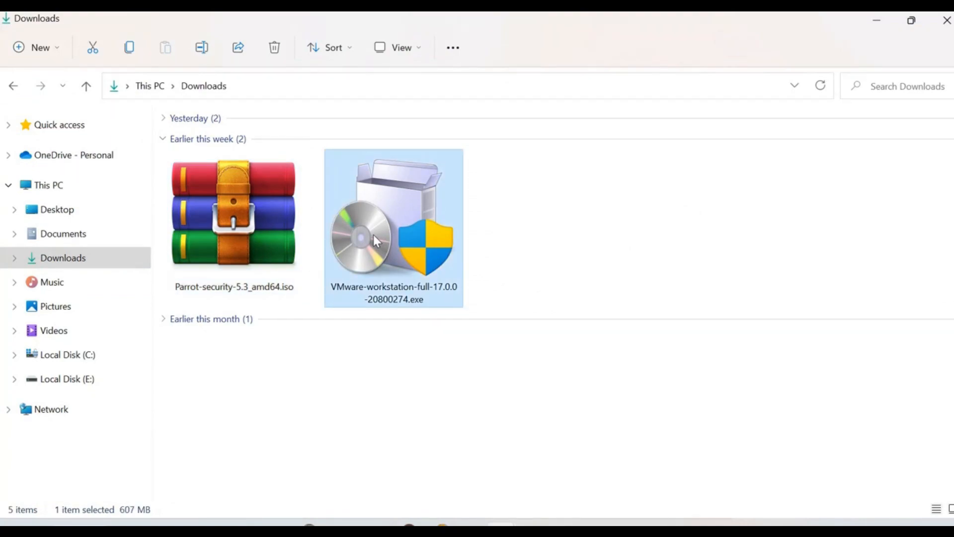
right_click(377, 241)
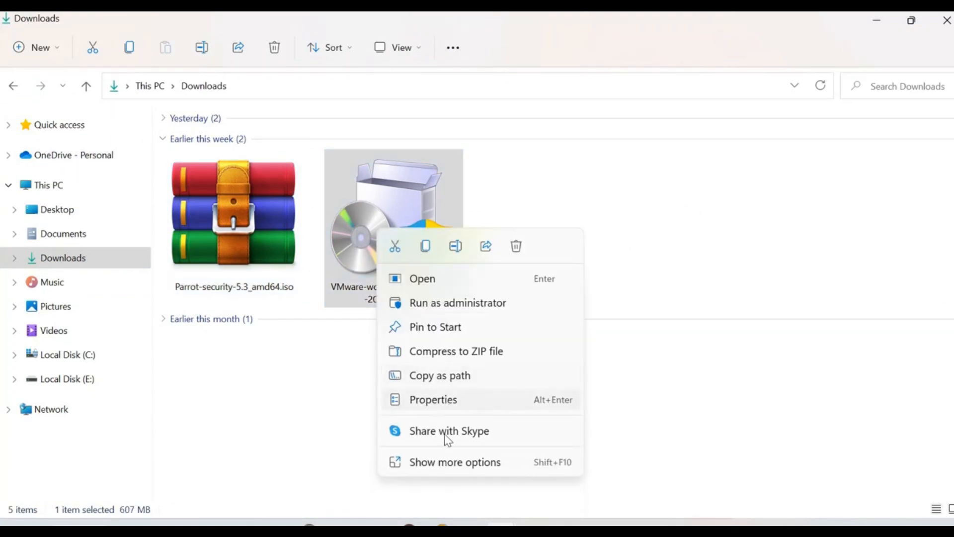
click(437, 403)
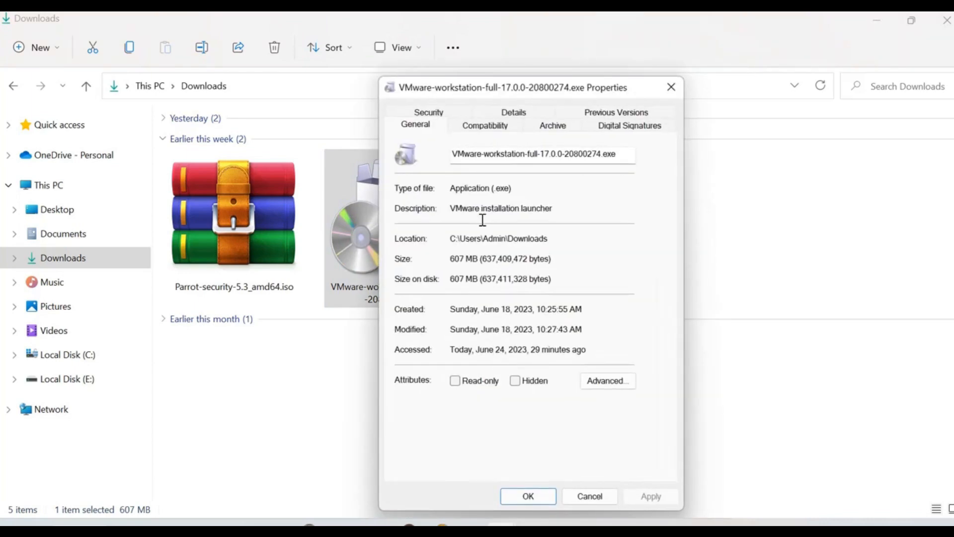
drag(557, 95, 705, 85)
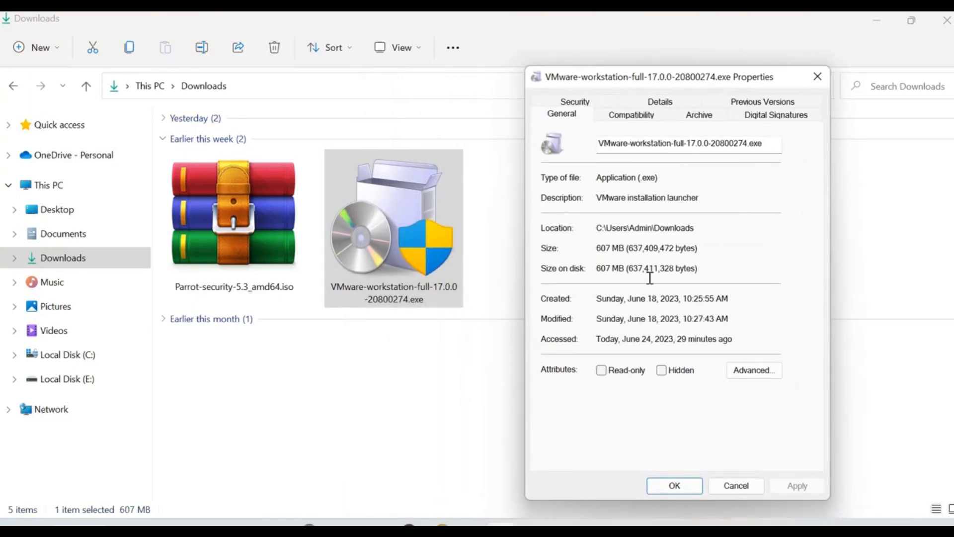
click(817, 76)
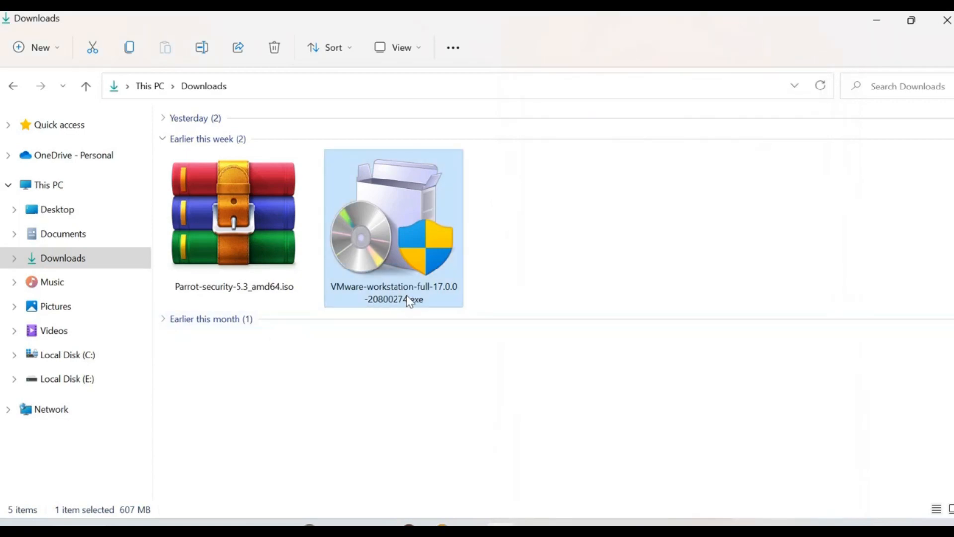
Step: Run the VMware installer, approving the UAC prompt, and bring its window forward
mouse_move(368, 280)
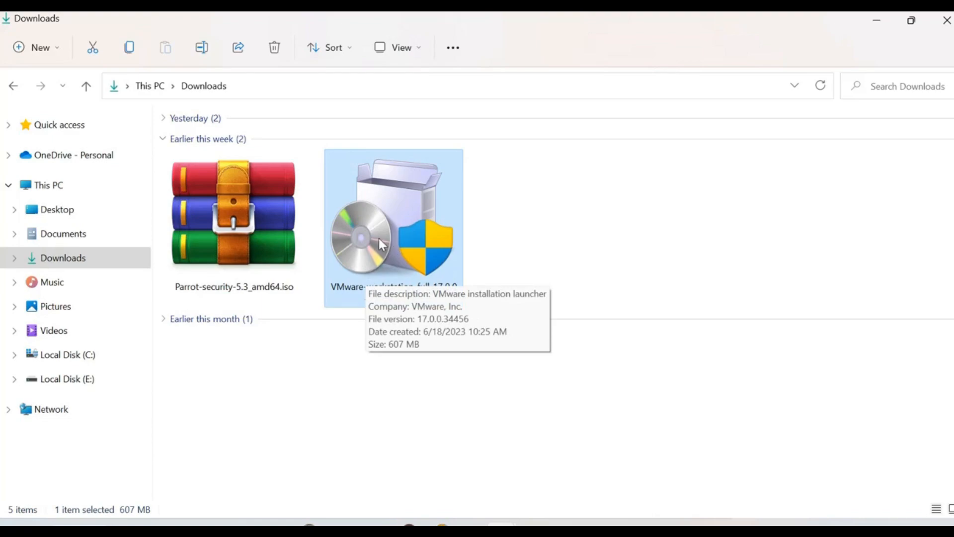
mouse_move(218, 251)
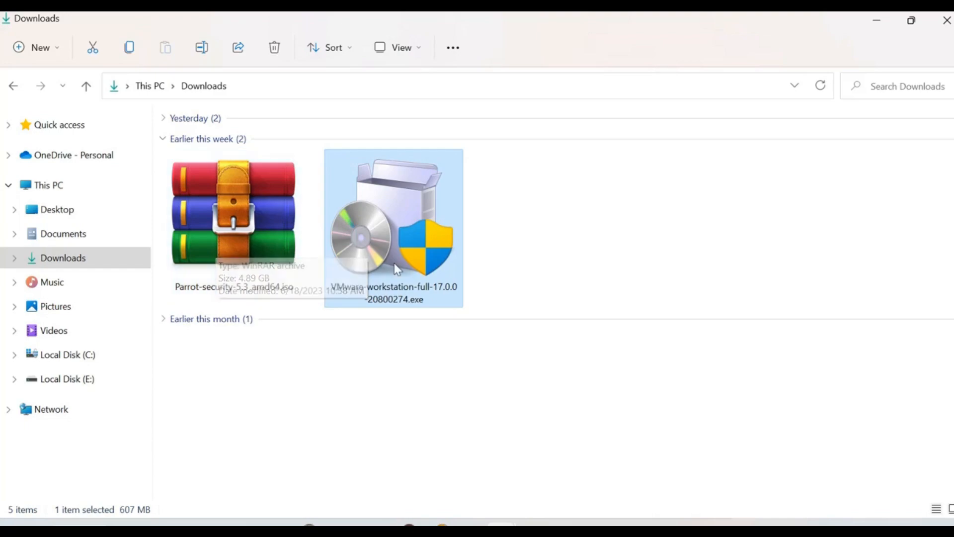
mouse_move(508, 522)
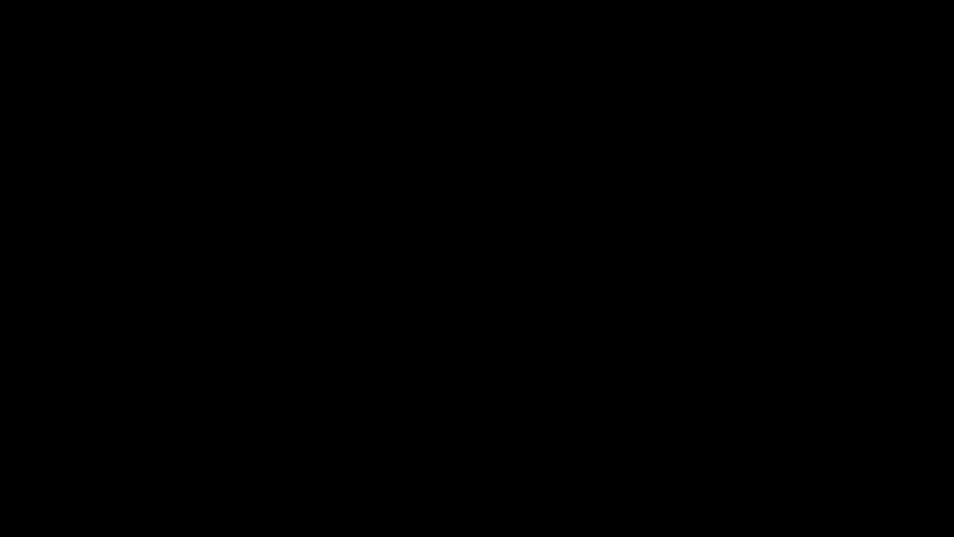
click(424, 404)
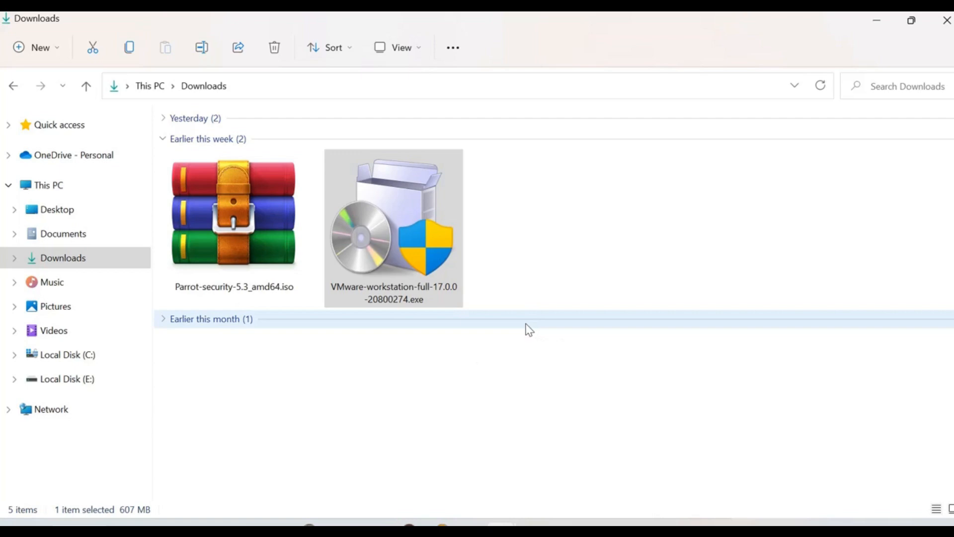
mouse_move(535, 529)
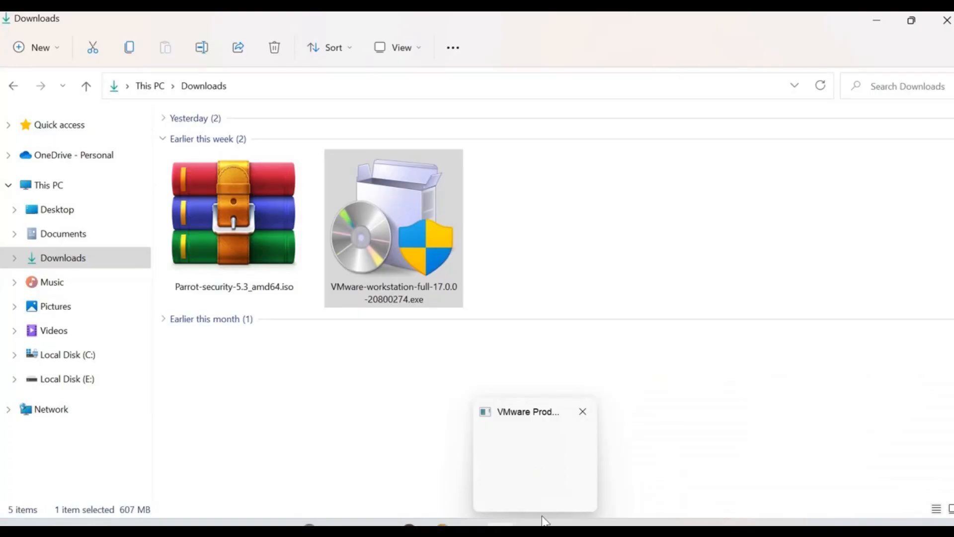
click(545, 521)
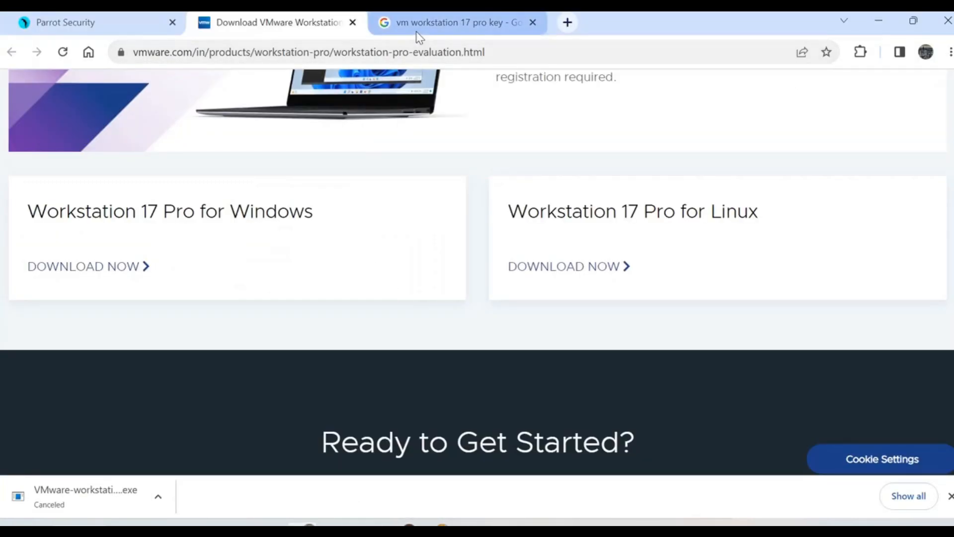
Step: Open the GitHub license-keys result for 'vm workstation 17 pro key' in a new tab
click(419, 26)
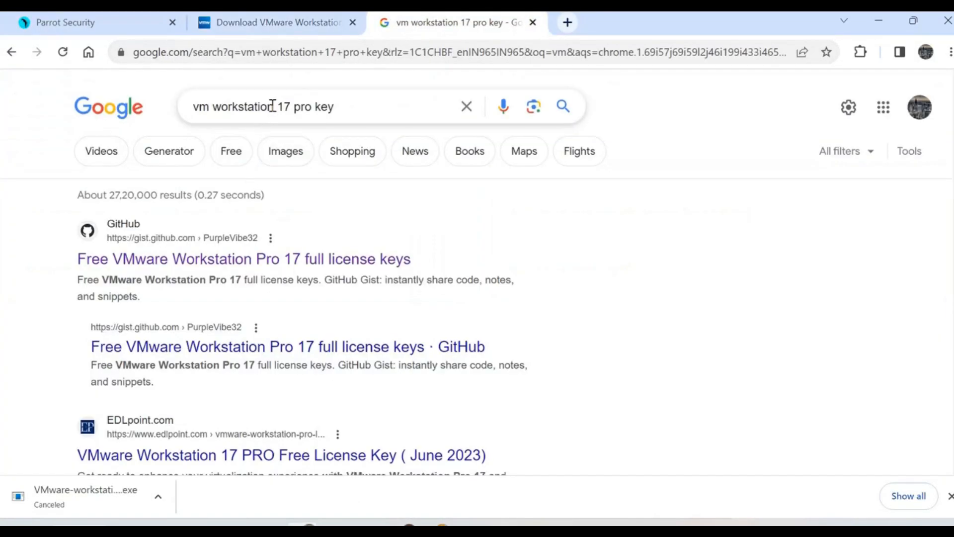
drag(364, 111, 184, 108)
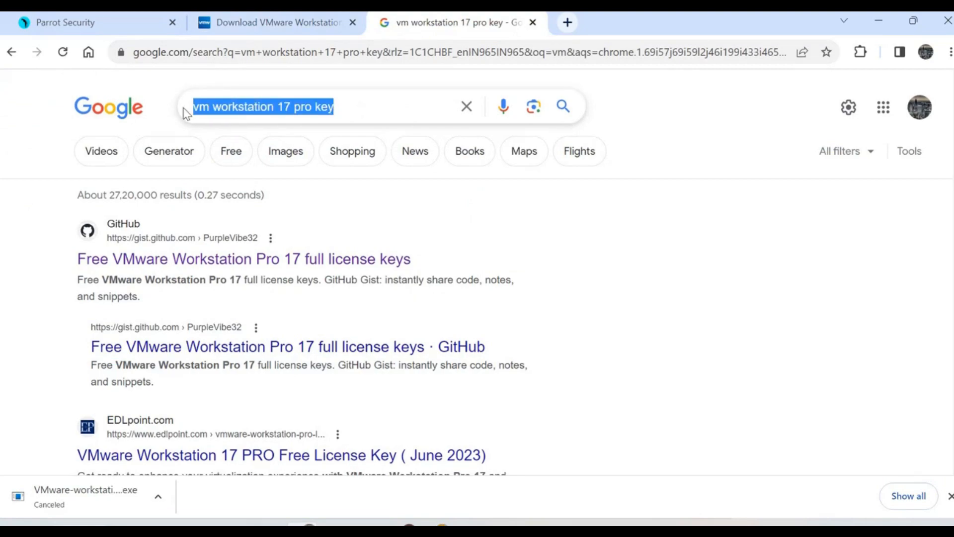
right_click(152, 262)
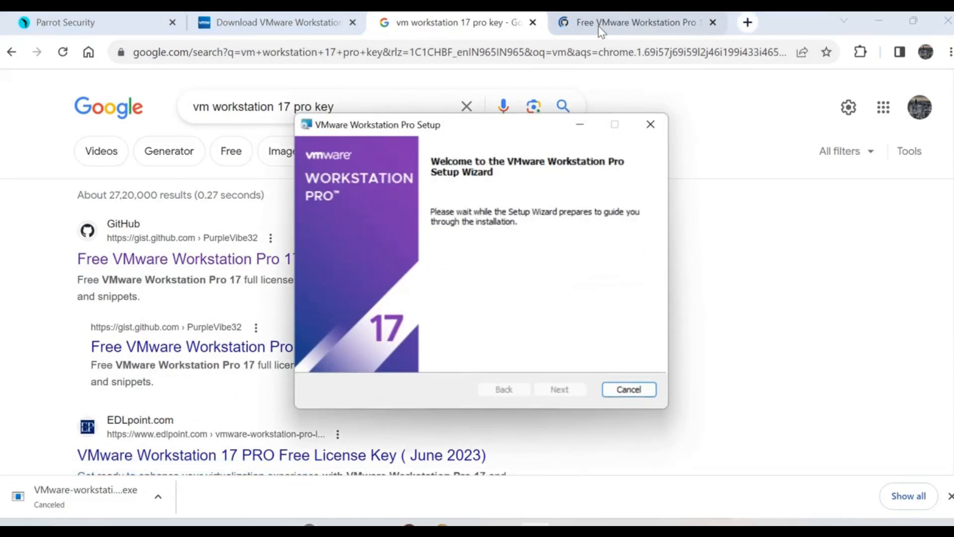
Step: Show the license-key gist with the setup window moved aside
click(600, 30)
scroll(238, 264, down, 5)
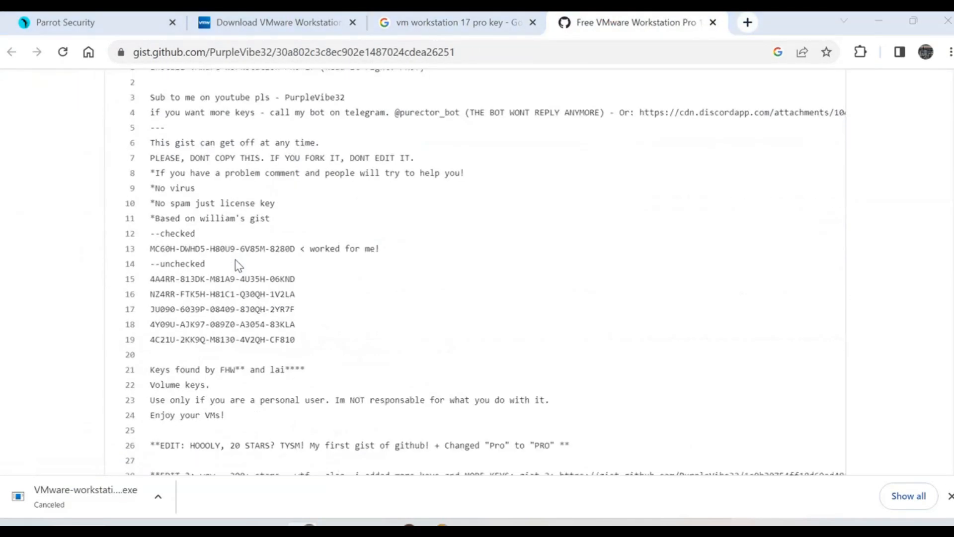
drag(441, 126, 571, 116)
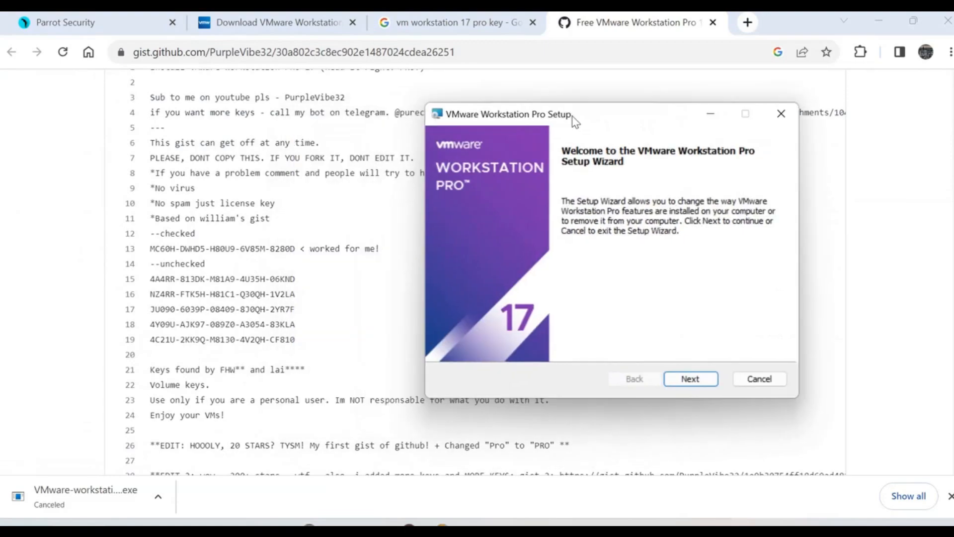
Step: Cancel VMware Workstation Pro Setup at the change/repair/remove step and close the wizard
click(696, 382)
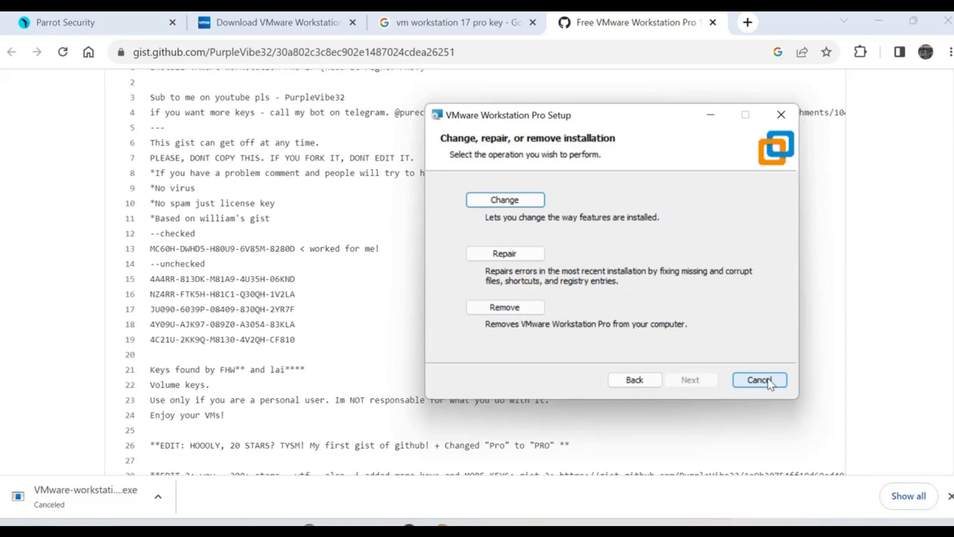
click(760, 380)
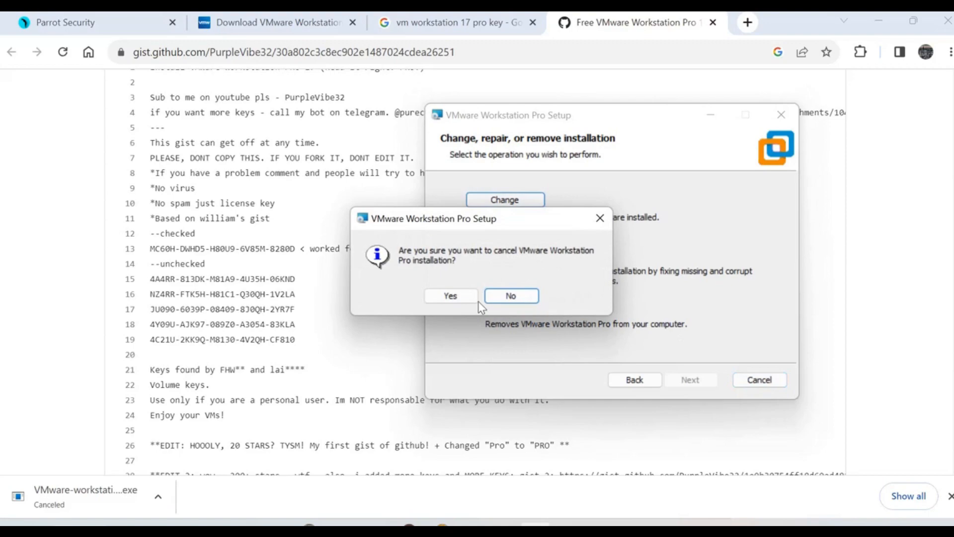
click(452, 295)
click(759, 380)
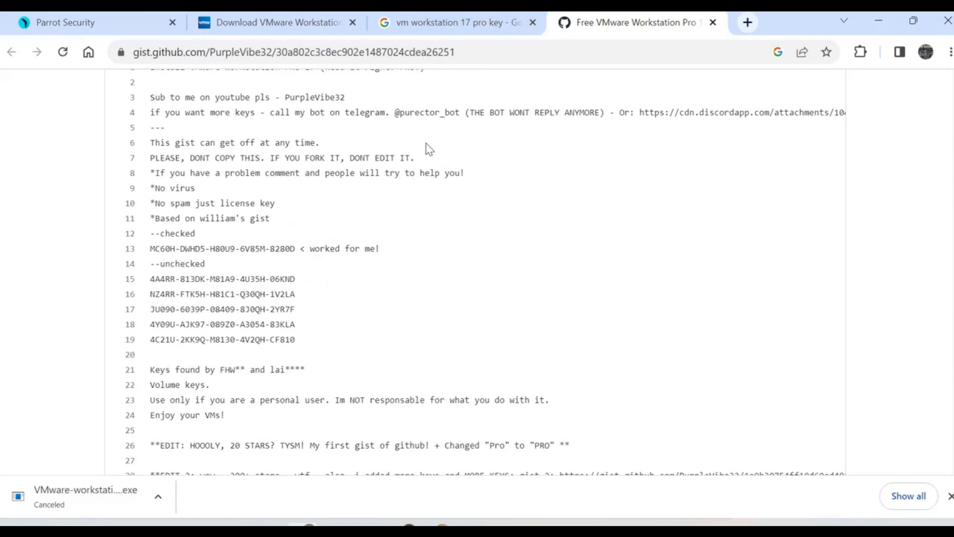
scroll(425, 149, up, 3)
Step: Select the working license key on gist line 13, then move the VMware shortcut to desktop centre
scroll(319, 162, down, 3)
click(433, 26)
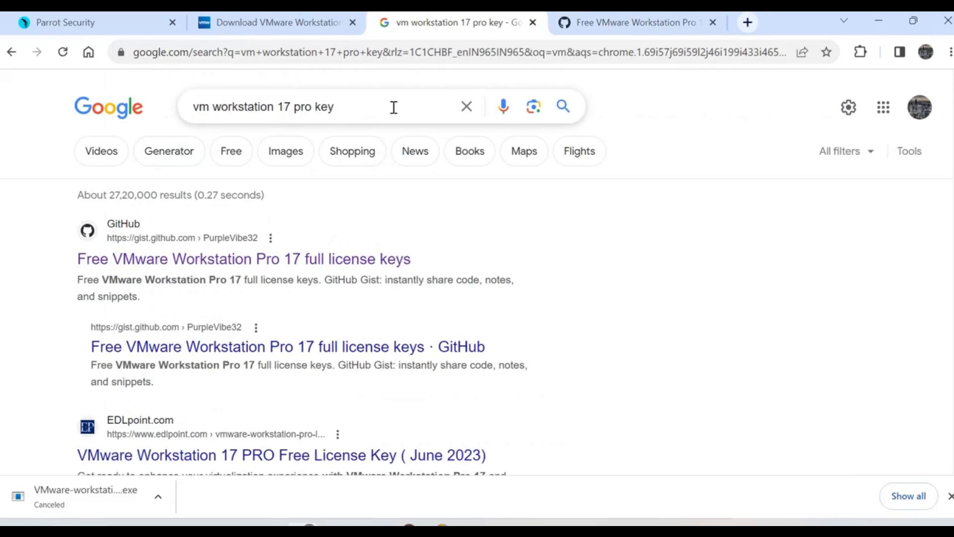
click(618, 23)
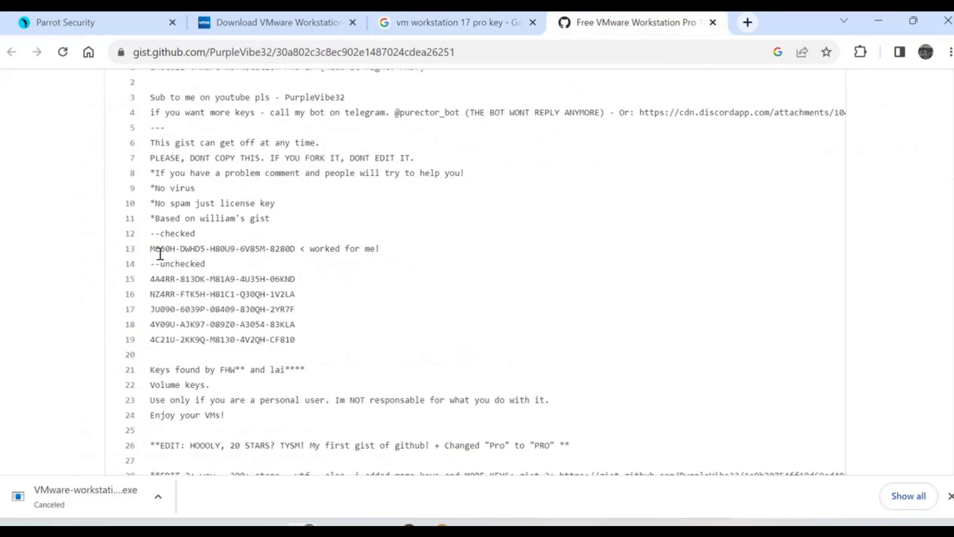
drag(151, 249, 293, 253)
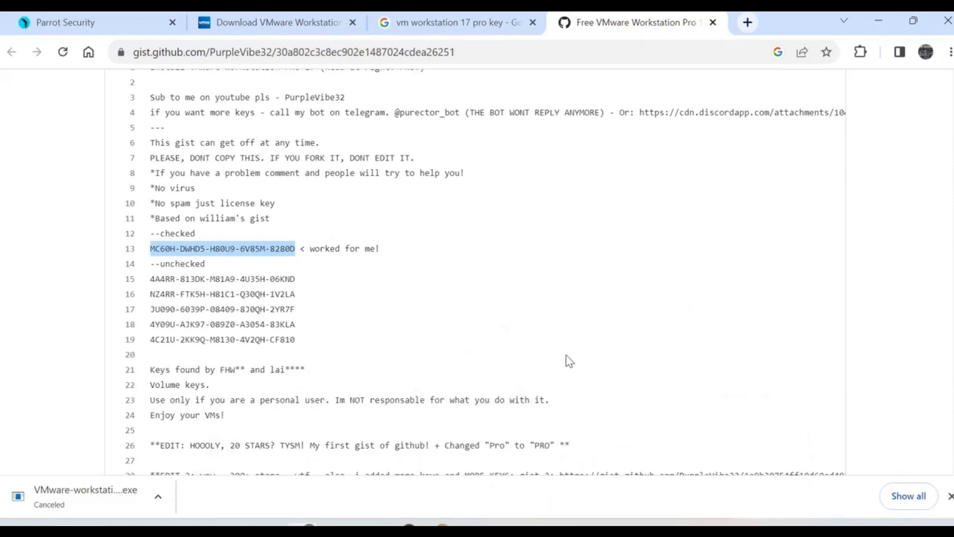
mouse_move(501, 525)
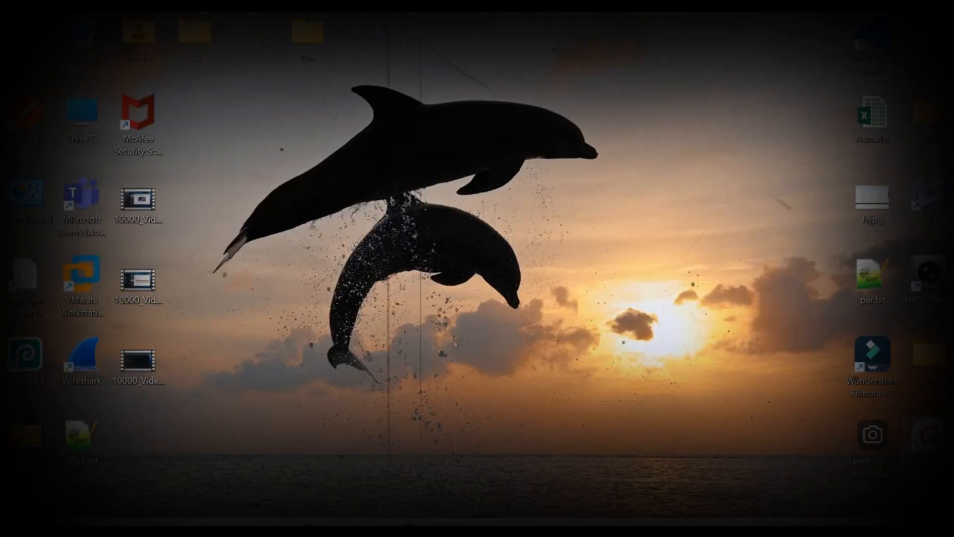
drag(79, 304, 657, 203)
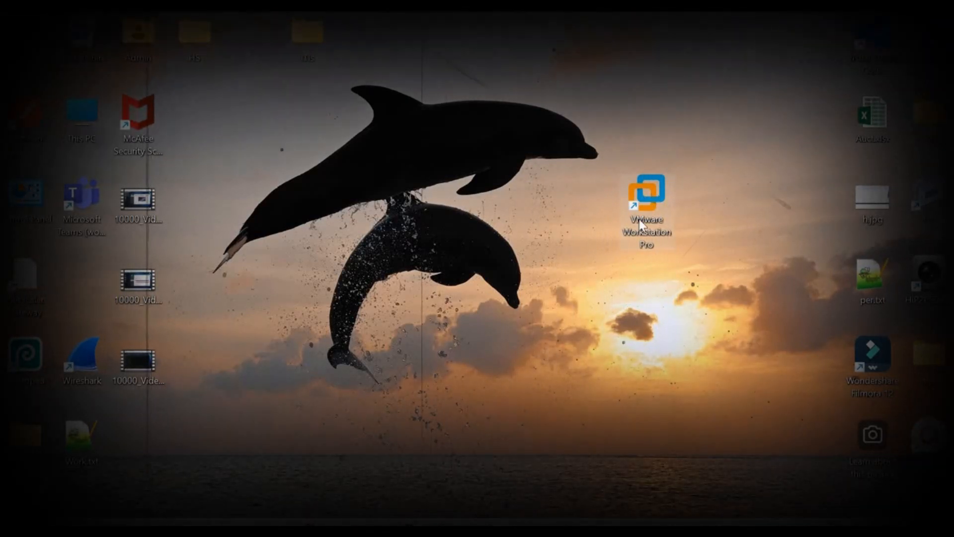
Step: Launch VMware Workstation Pro and look over the Parrot OS machine and My Computer overview
right_click(640, 225)
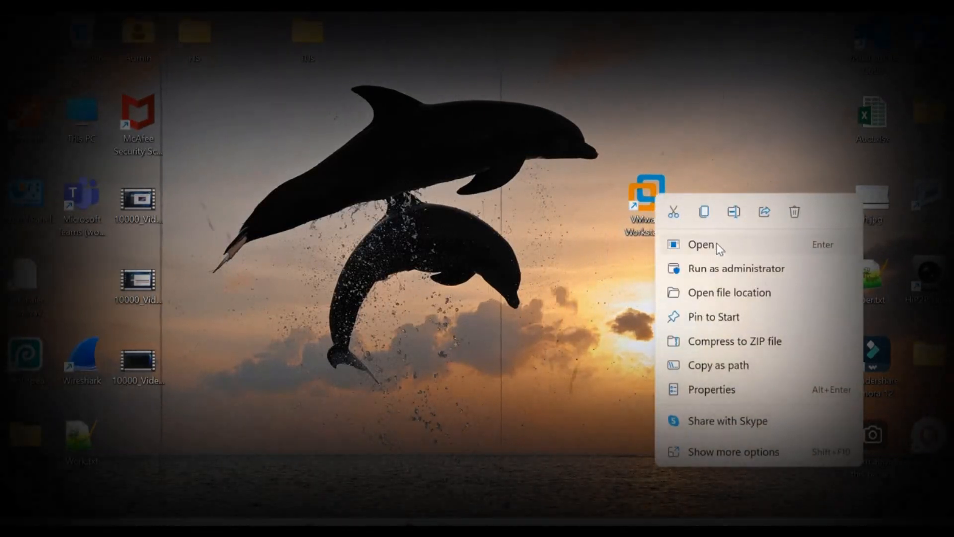
click(464, 275)
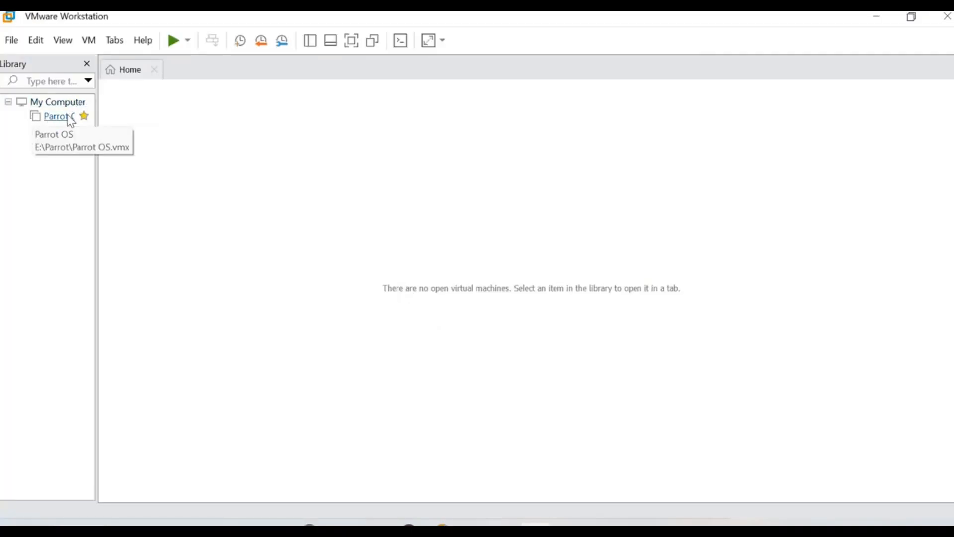
click(47, 120)
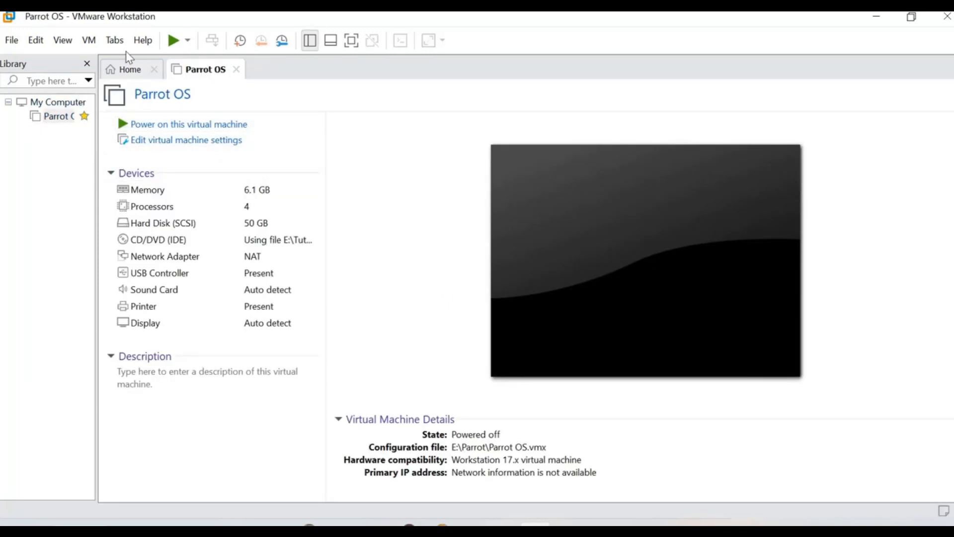
click(41, 102)
Step: Start a new virtual machine from File > New Virtual Machine
click(15, 41)
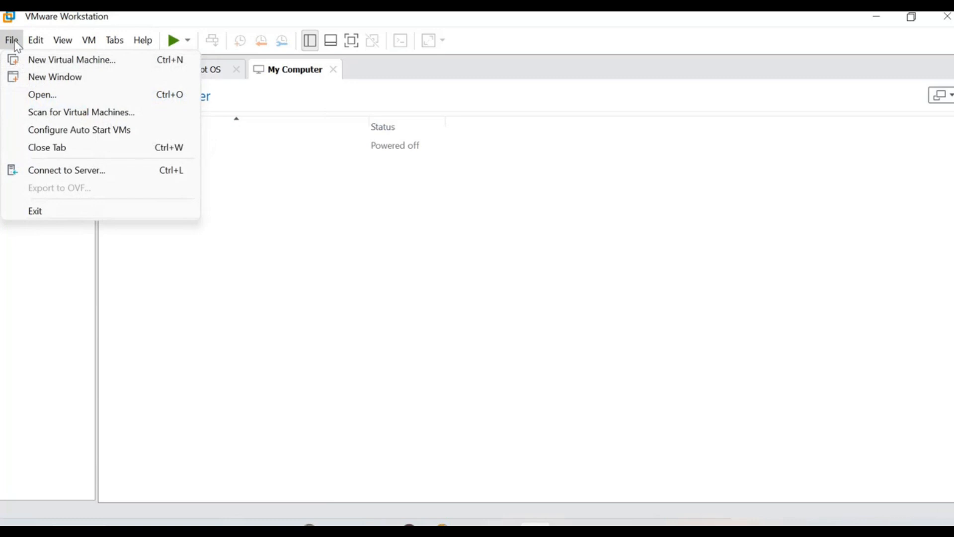
click(43, 256)
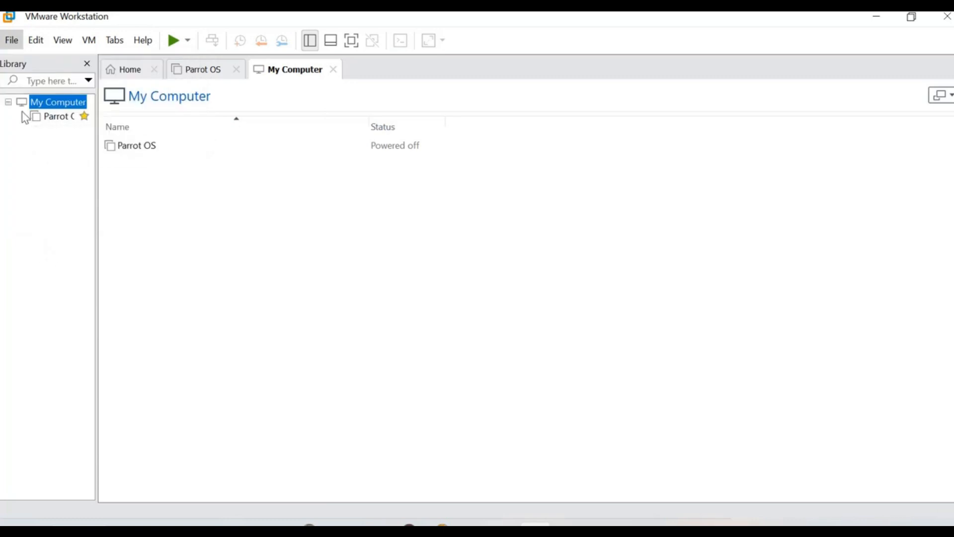
click(14, 43)
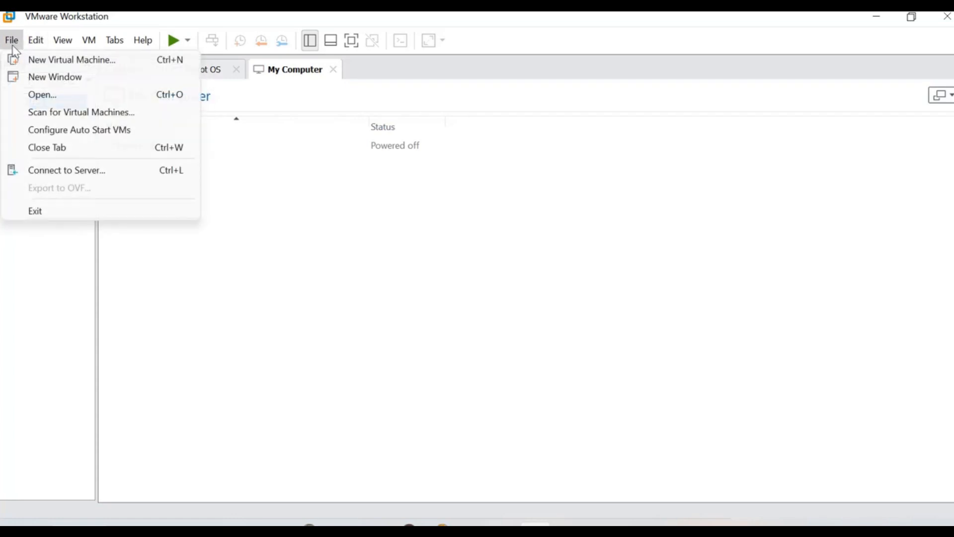
click(362, 207)
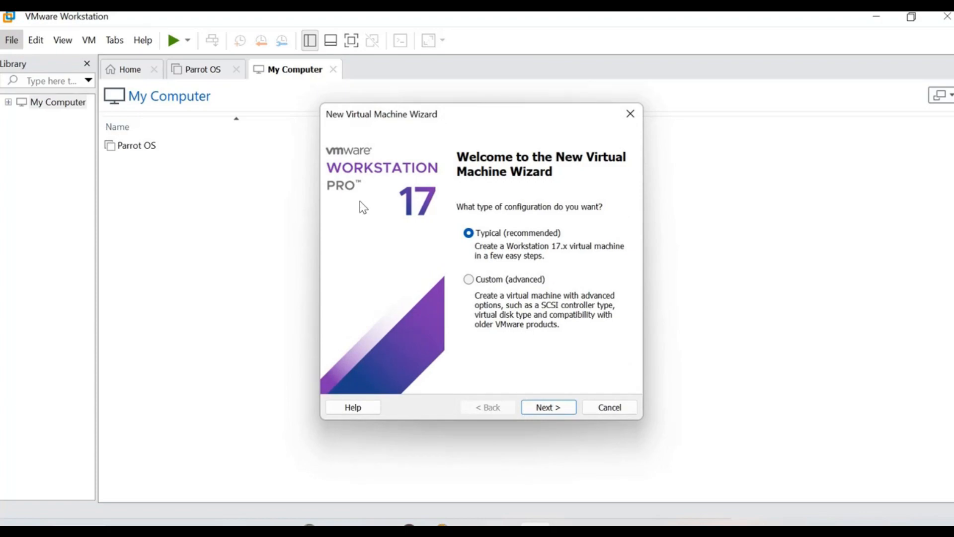
Step: Use Typical setup with Downloads\Parrot-security-5.3_amd64.iso as the installer disc image
click(546, 408)
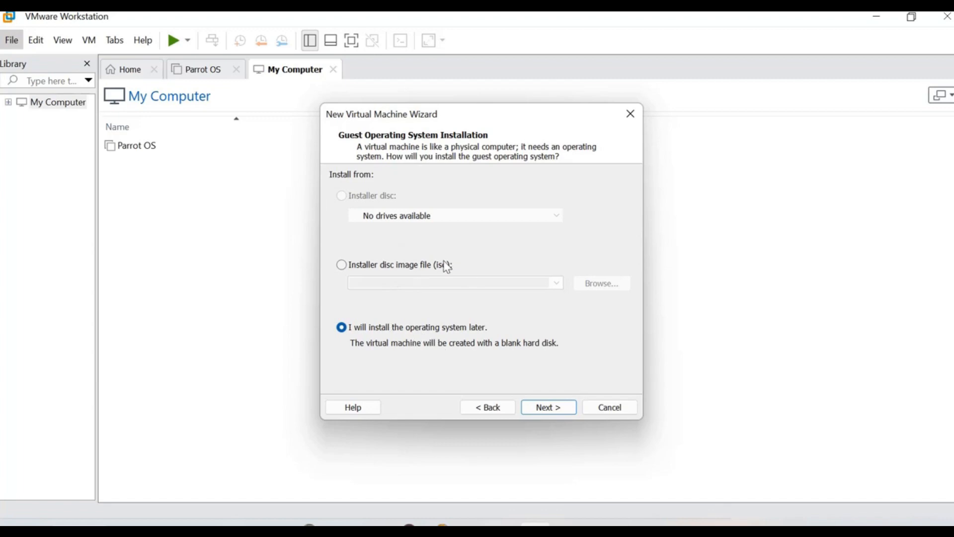
click(384, 271)
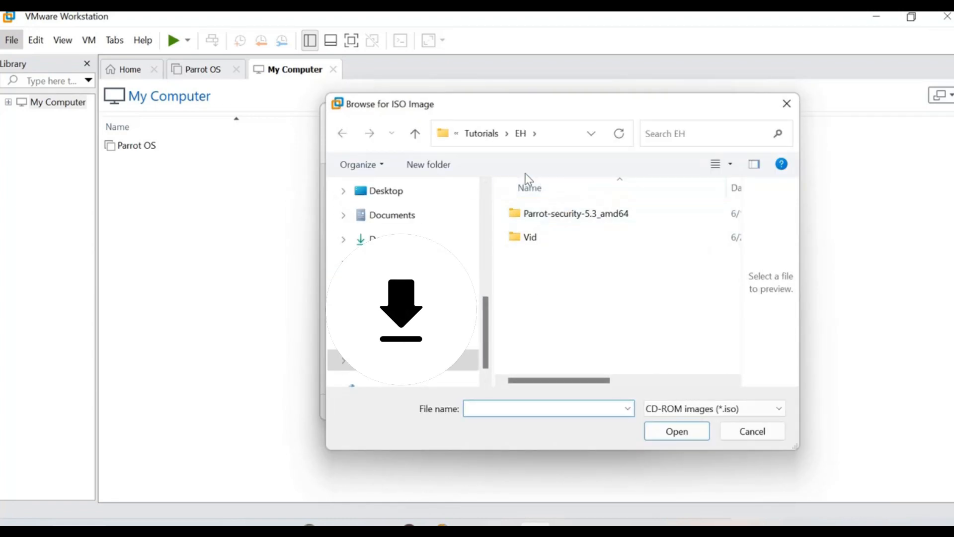
scroll(476, 319, up, 5)
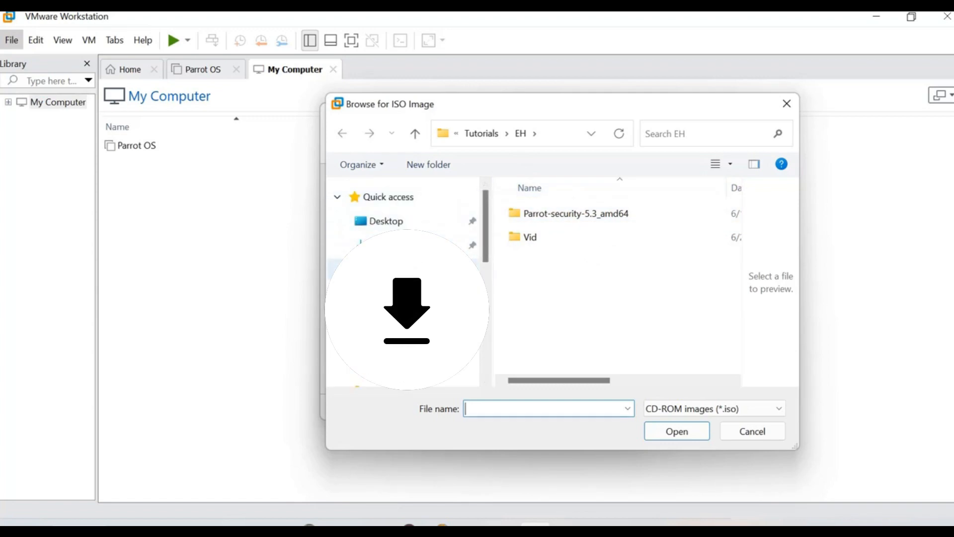
click(378, 245)
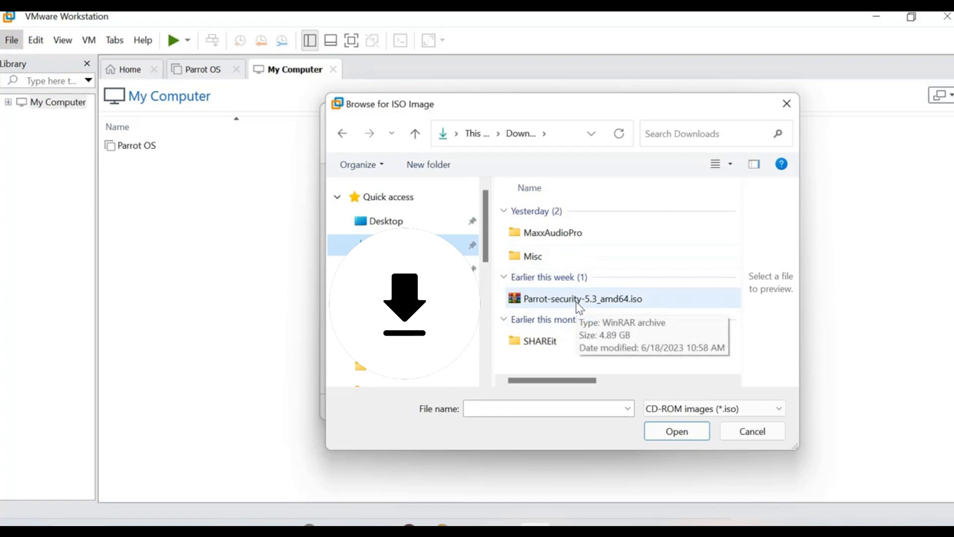
double_click(577, 300)
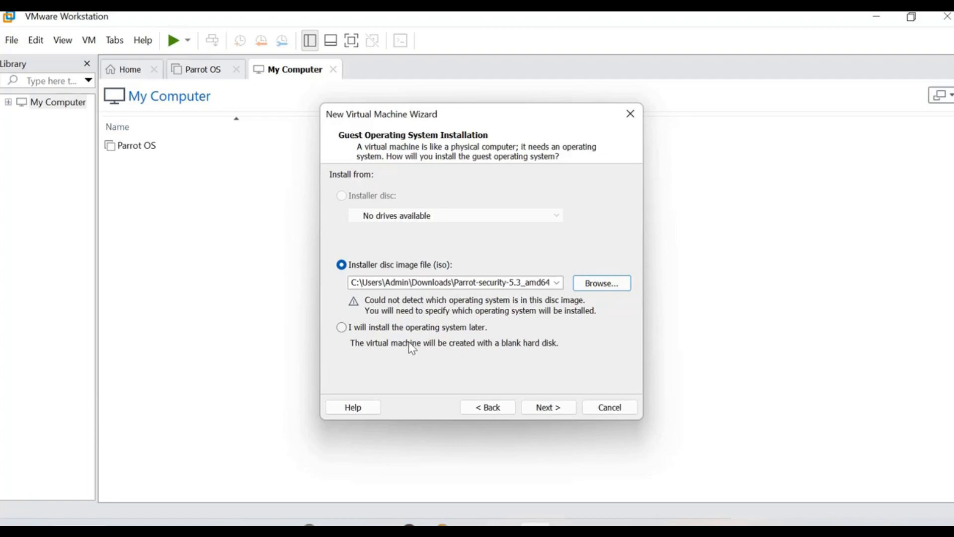
click(554, 413)
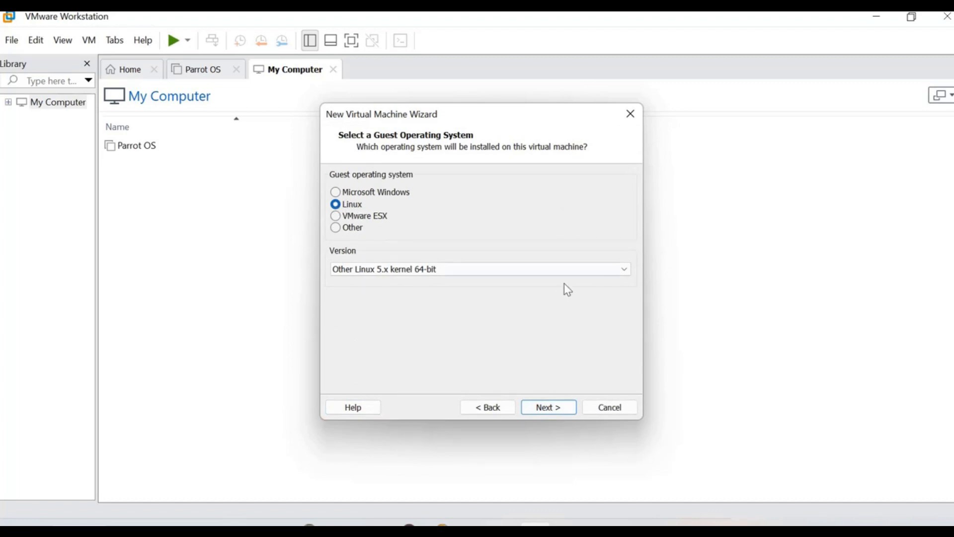
Step: Choose Other Linux 5.x kernel 64-bit as the guest version, continue, then bring up This PC
click(613, 273)
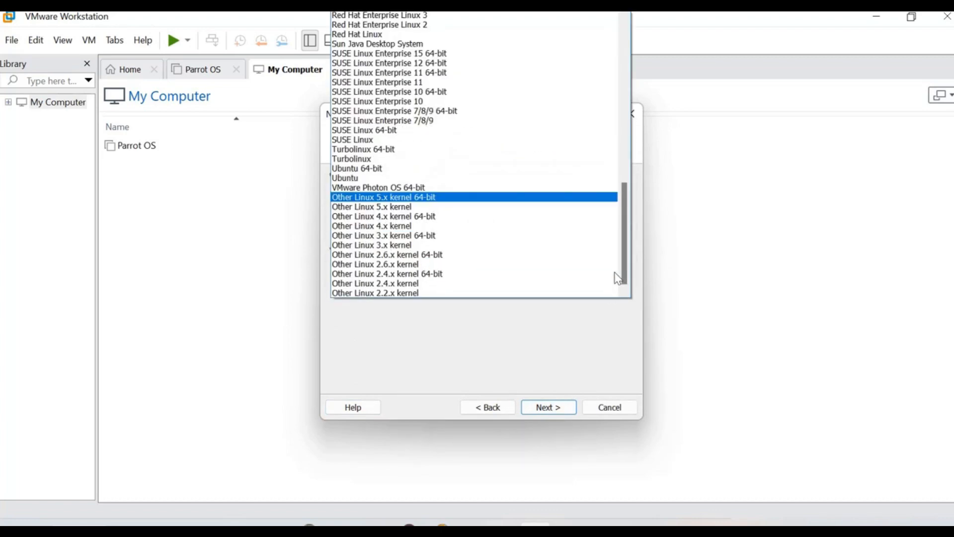
click(399, 198)
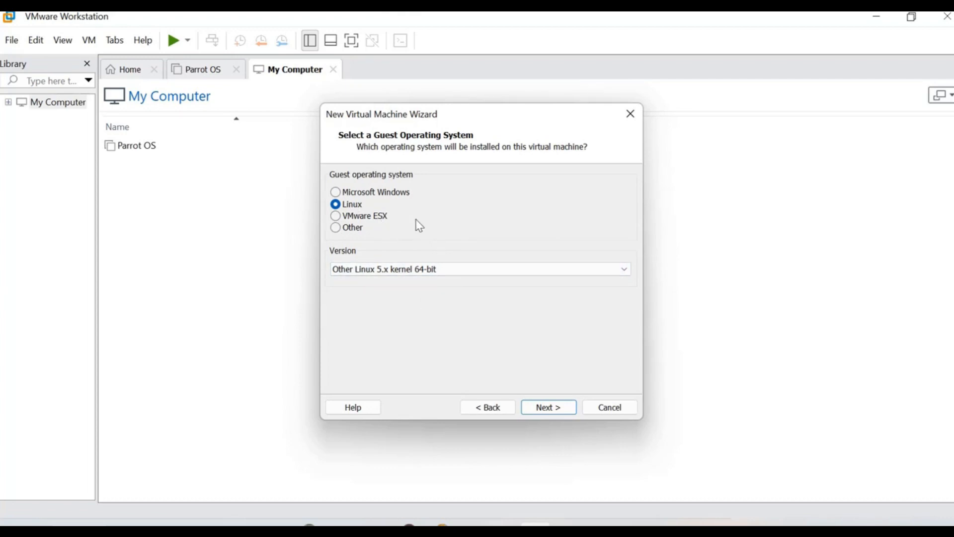
click(550, 410)
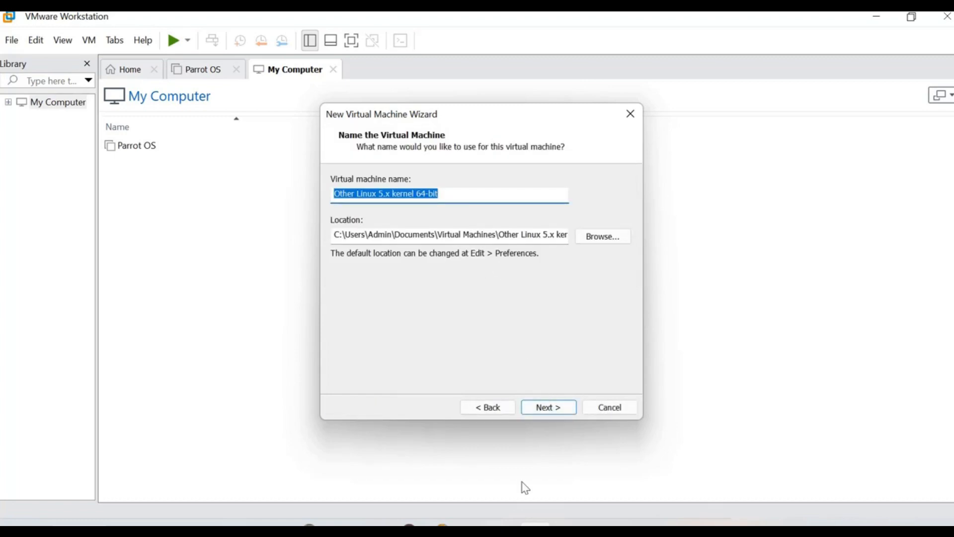
click(521, 521)
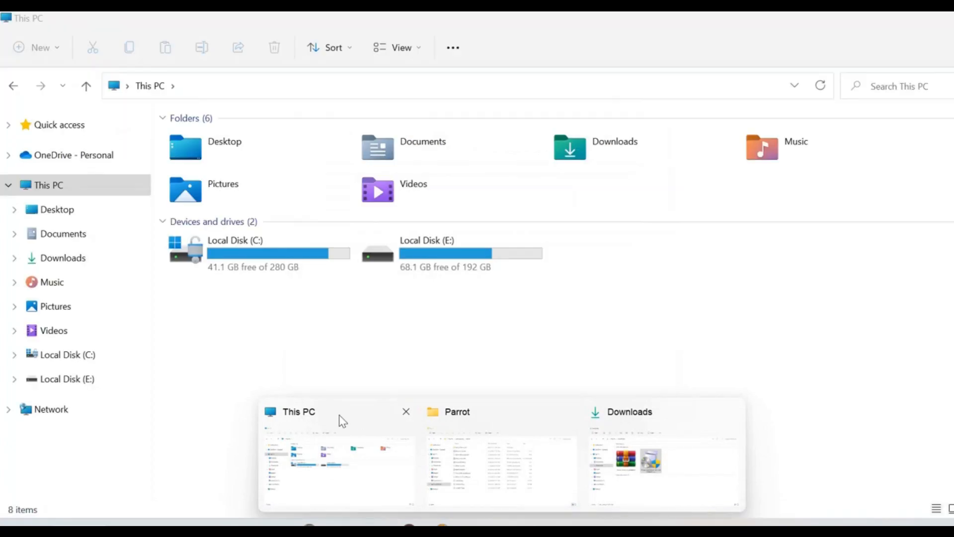
click(341, 420)
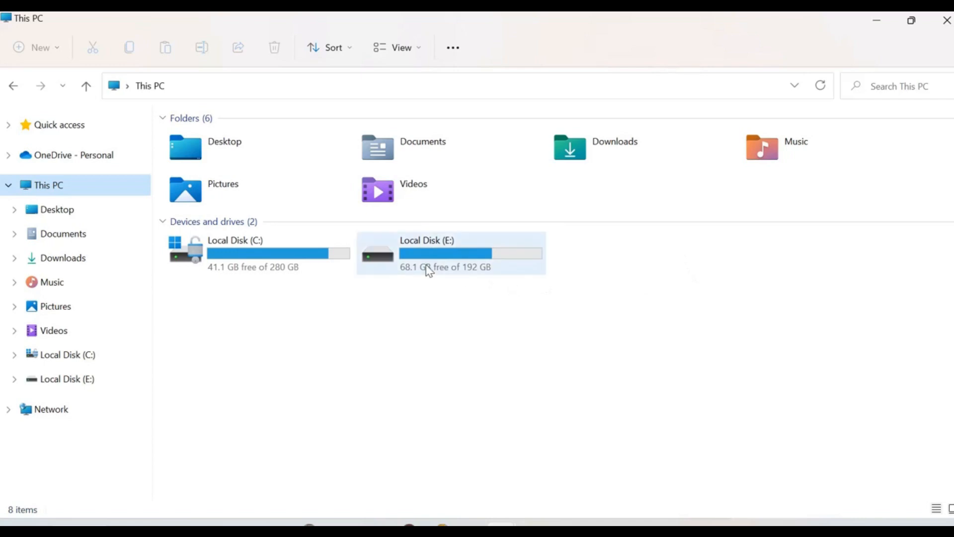
Step: Bring the E:\Parrot folder window forward, then switch to the This PC window
mouse_move(509, 517)
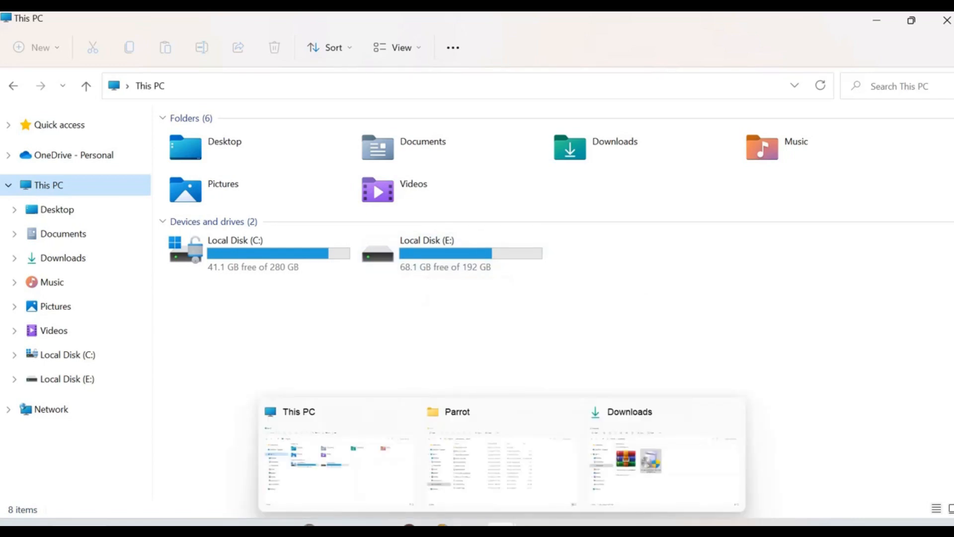
click(509, 454)
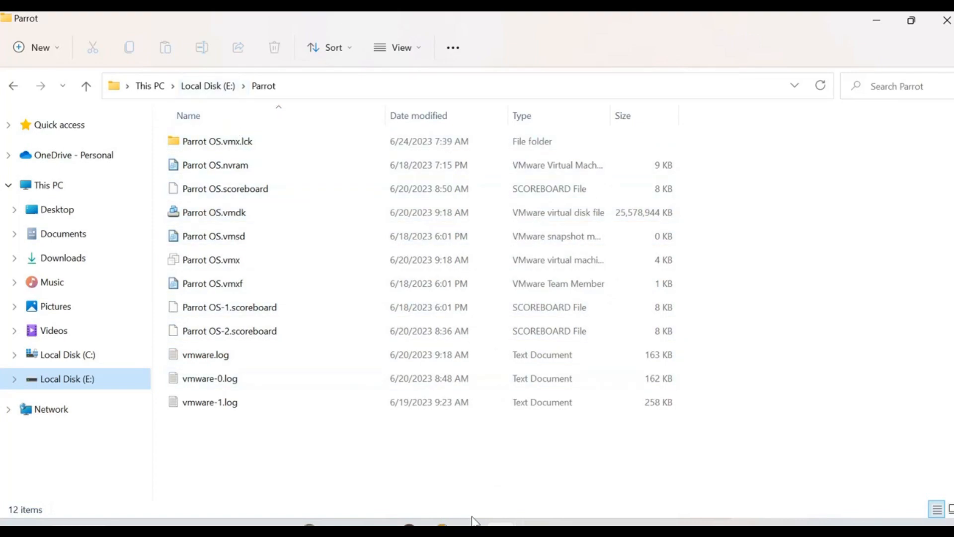
mouse_move(535, 522)
mouse_move(502, 524)
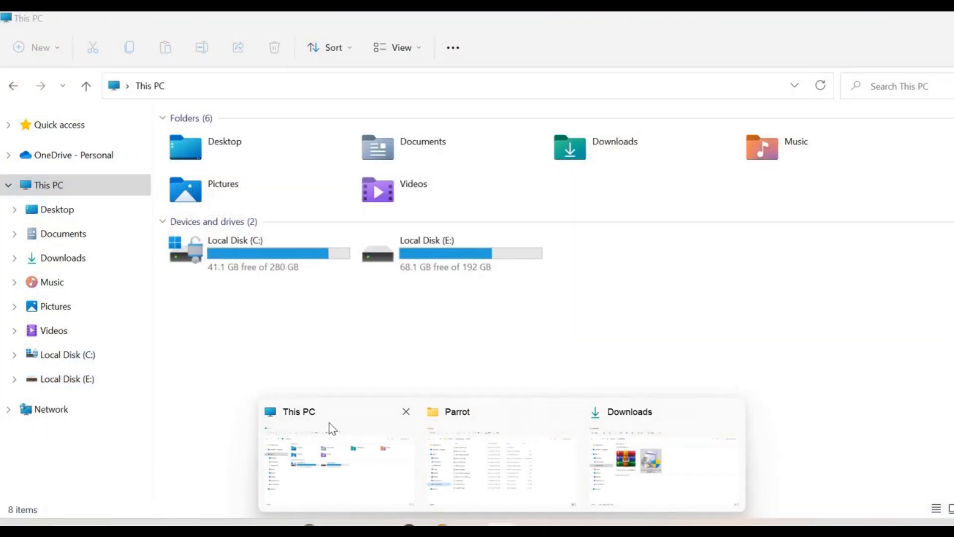
click(330, 426)
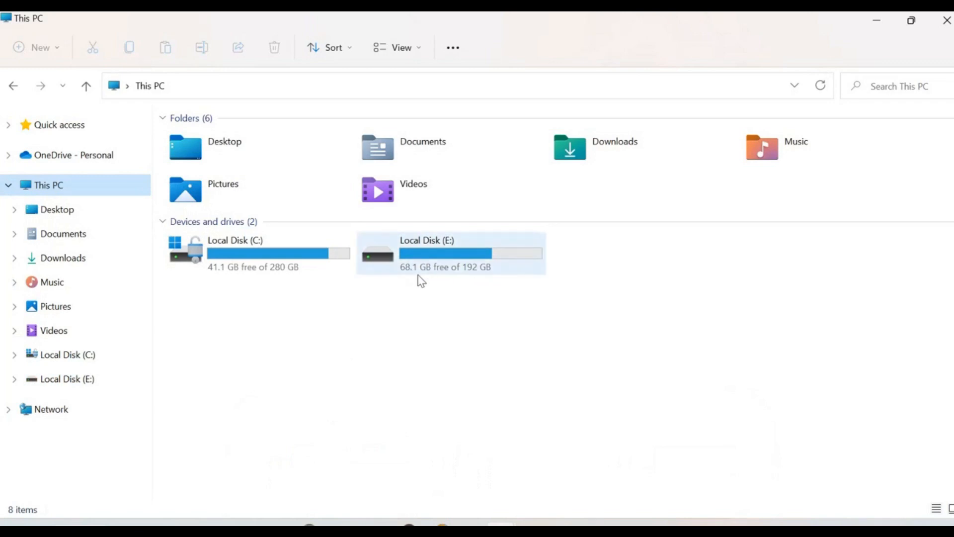
Step: Return to the VMware new virtual machine wizard's naming page
click(501, 524)
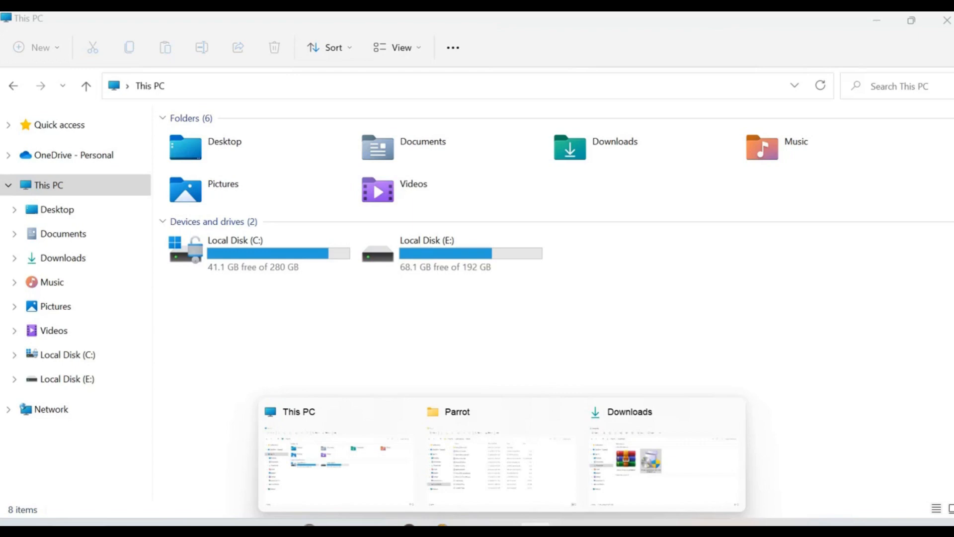
mouse_move(535, 524)
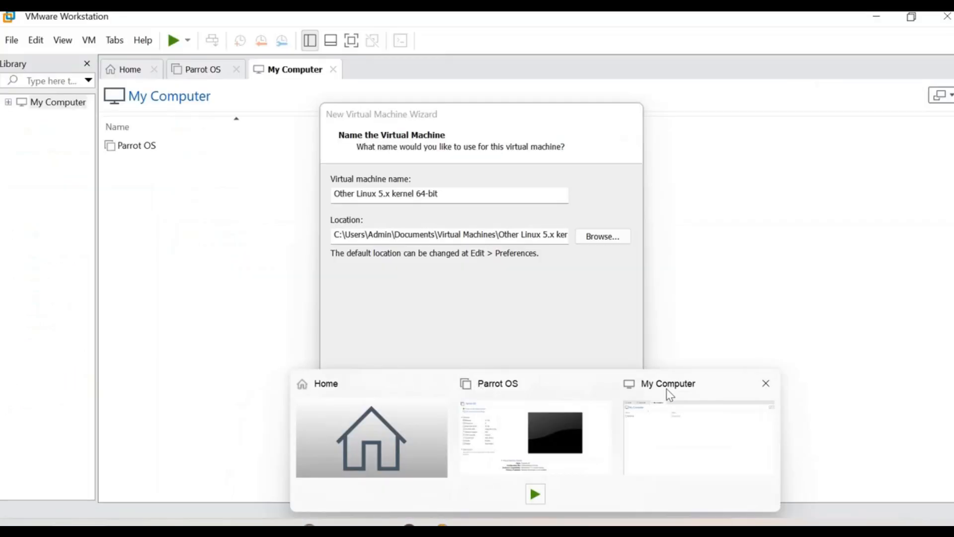
click(666, 389)
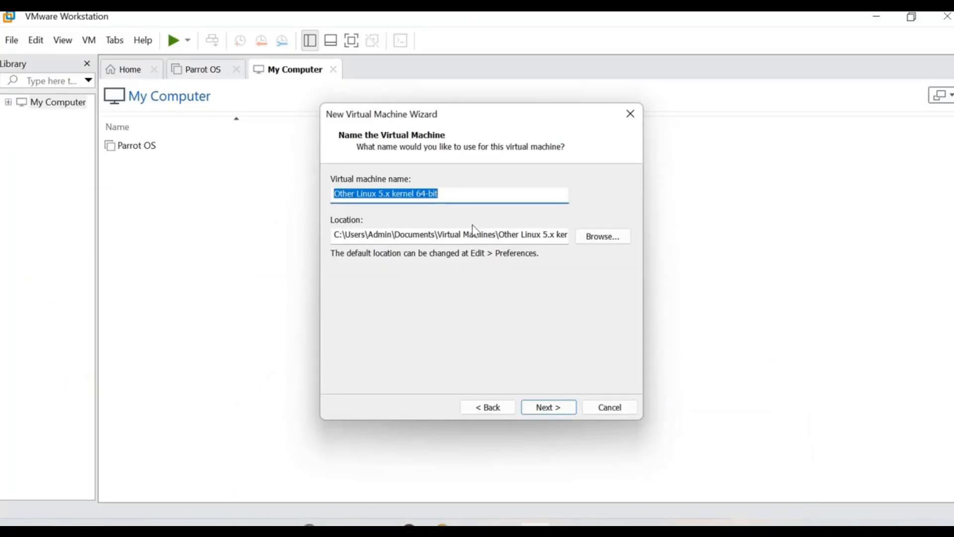
Step: Replace the default name with 'Parrot OS1', correcting a typo along the way
text(Pa)
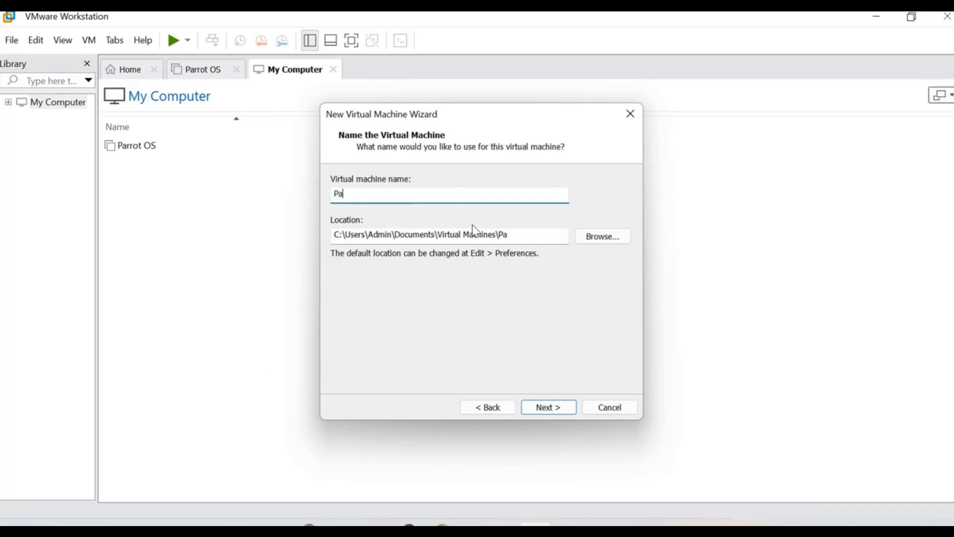
text(rrot OS)
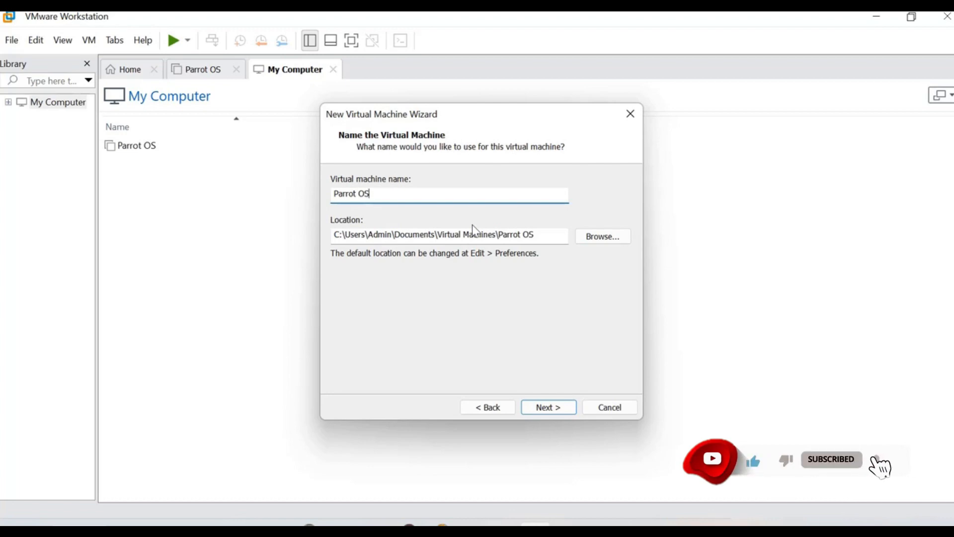
text(1)
Step: Try E:\Parrot as the location, then reject it after the existing-machine warning
click(609, 238)
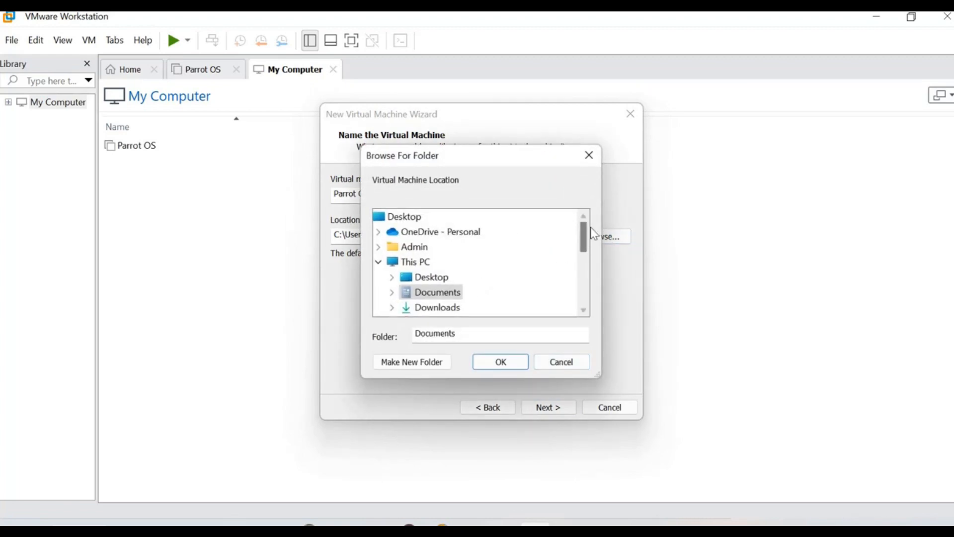
drag(585, 237, 587, 264)
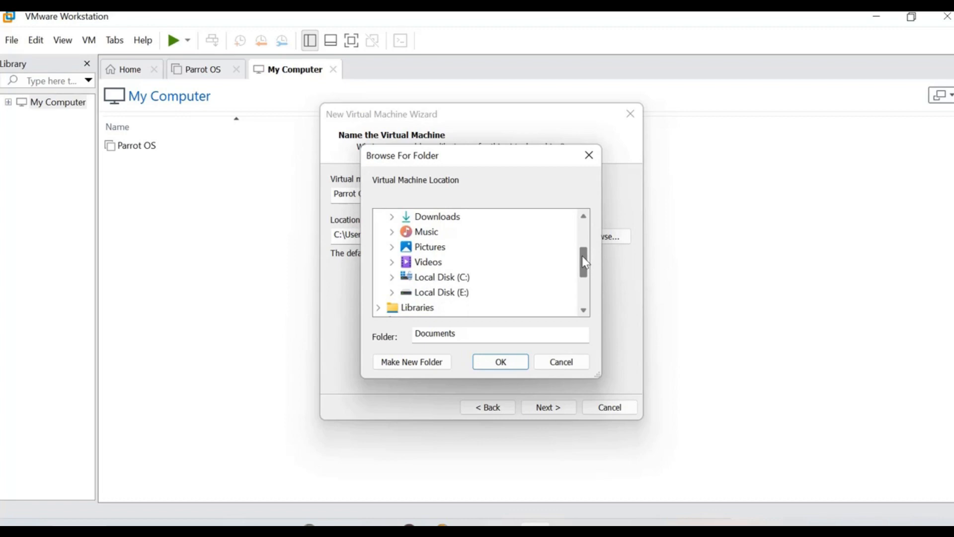
click(393, 292)
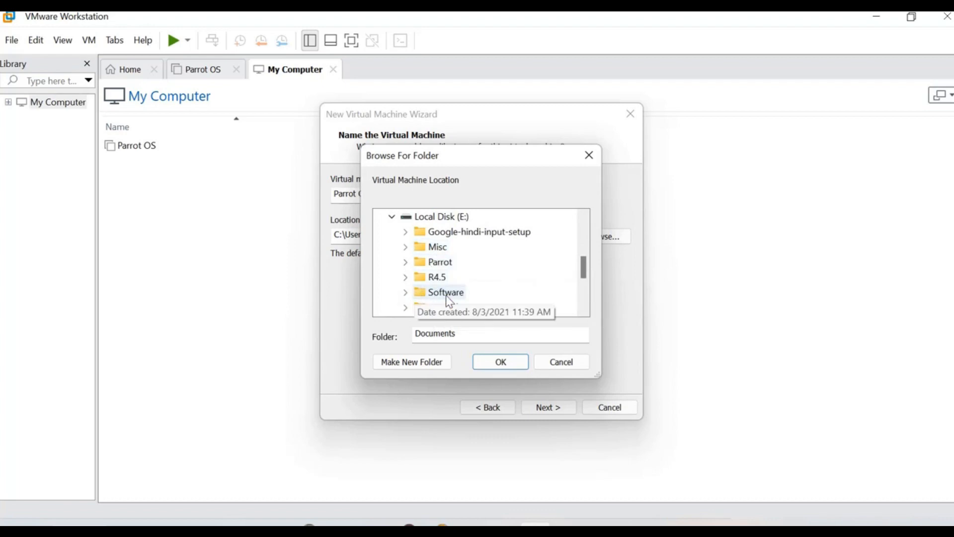
click(423, 265)
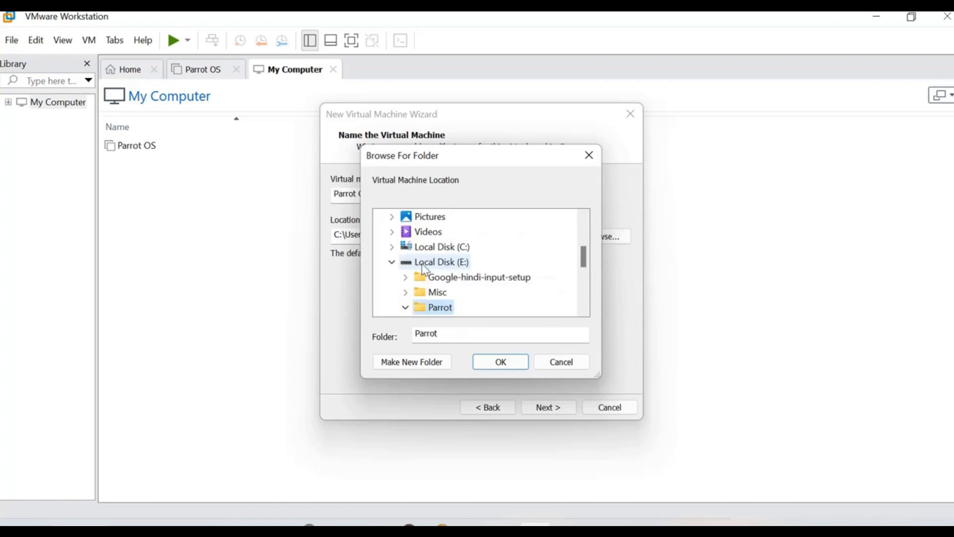
click(503, 362)
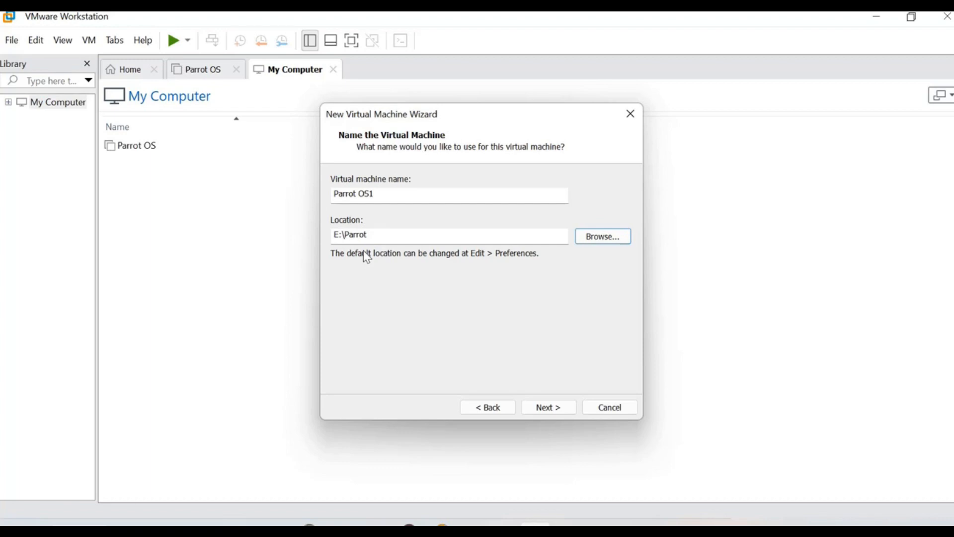
click(559, 410)
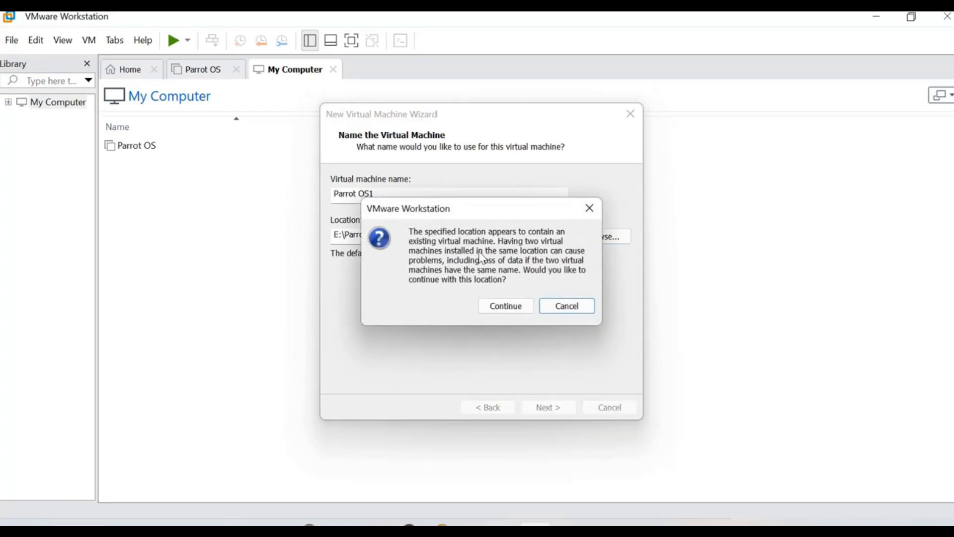
click(579, 307)
Step: Choose E:\Google-hindi-input-setup as the location instead and continue to disk capacity
click(588, 241)
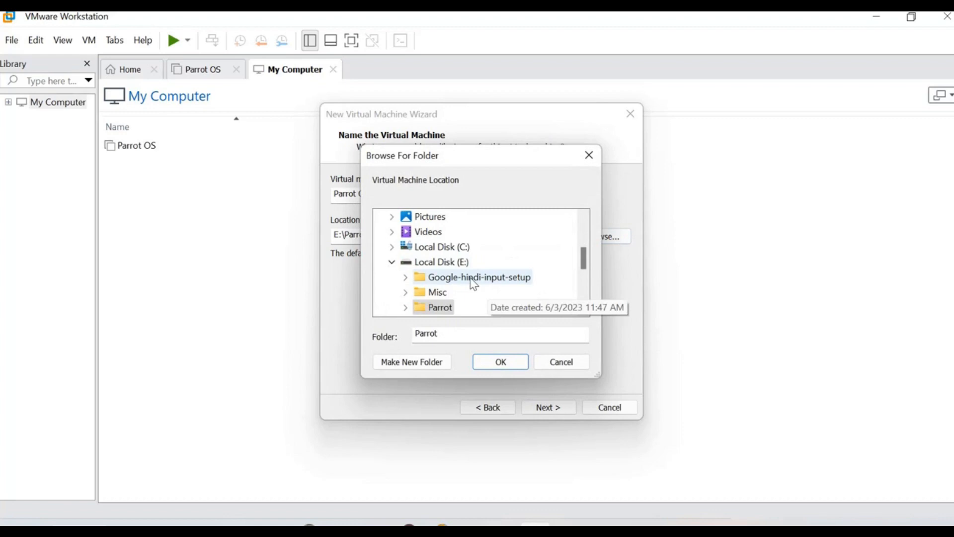
scroll(472, 283, down, 1)
click(487, 233)
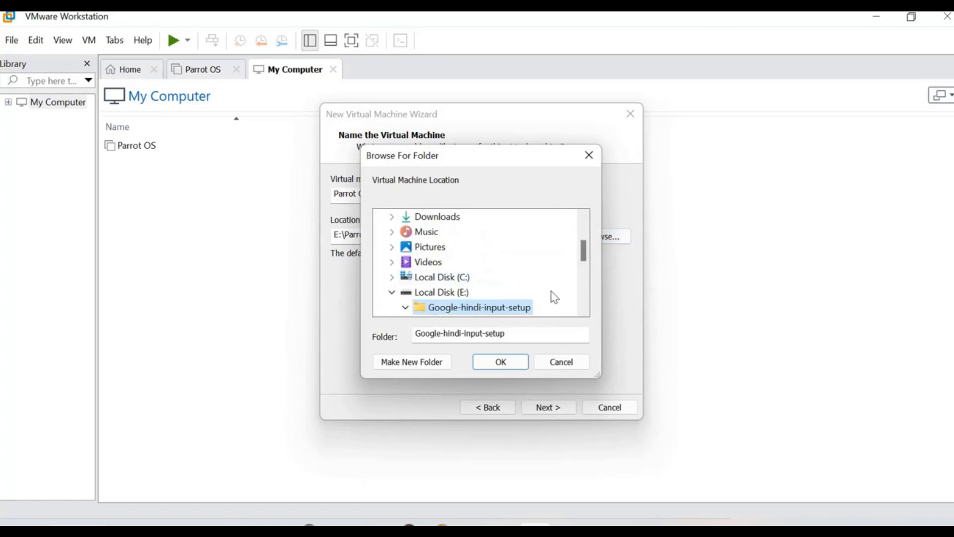
click(500, 361)
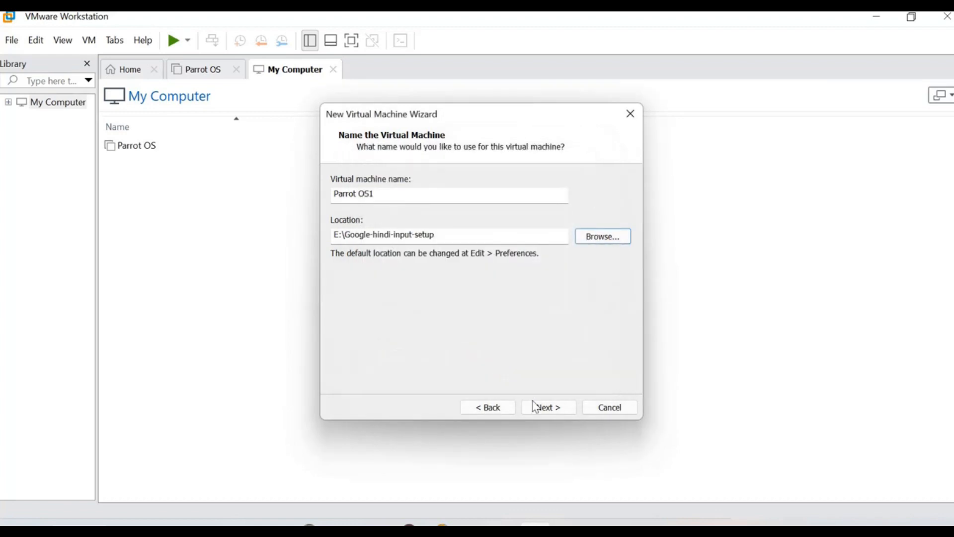
click(547, 407)
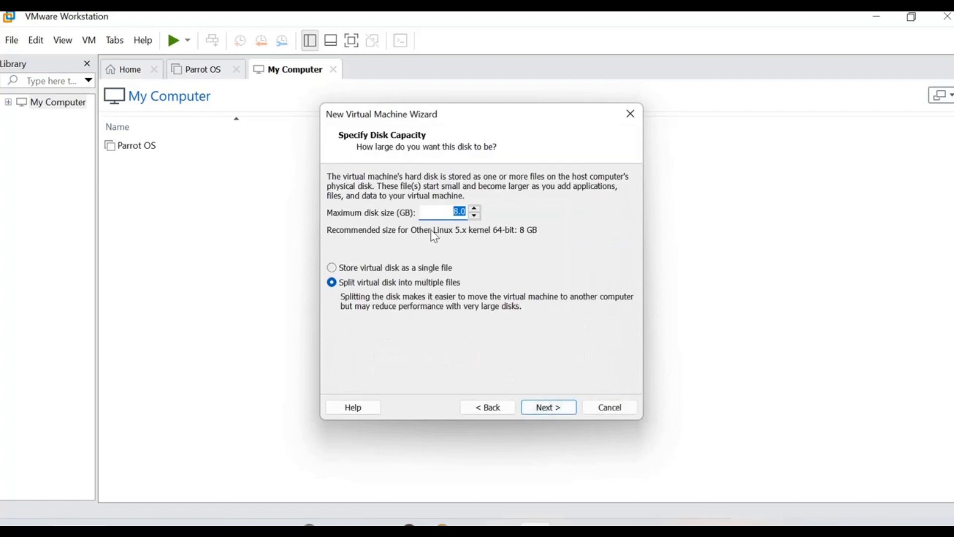
Step: Start editing the 8 GB maximum disk size and check drive free space in This PC
click(430, 217)
click(379, 473)
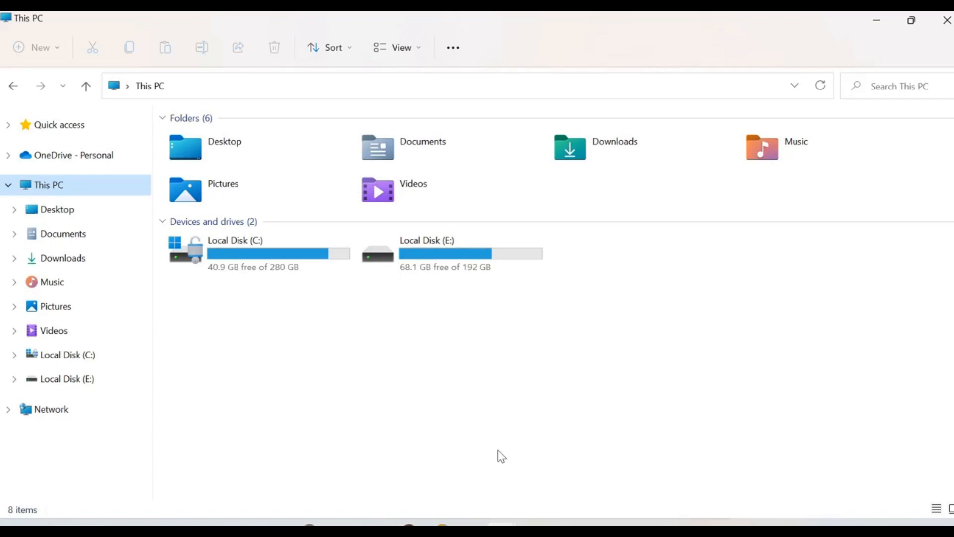
mouse_move(534, 522)
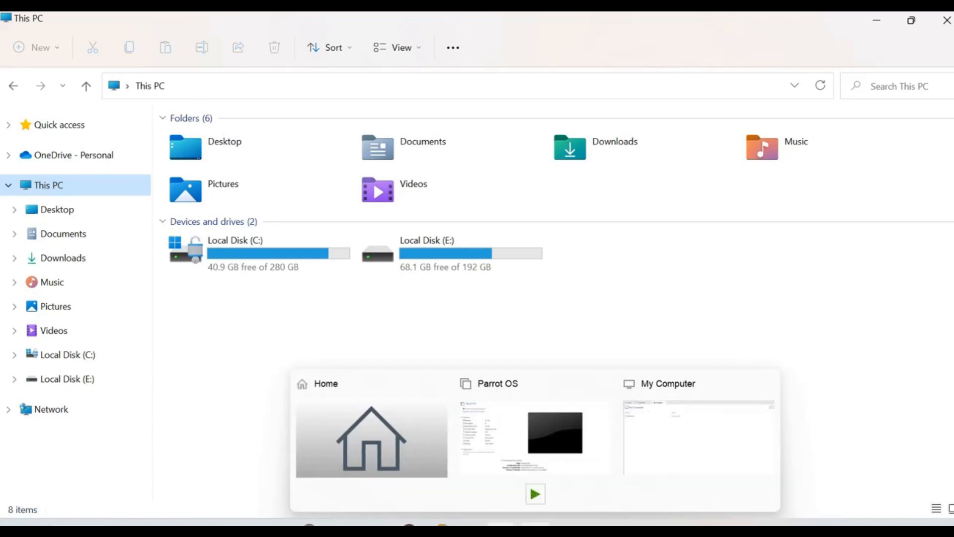
click(655, 441)
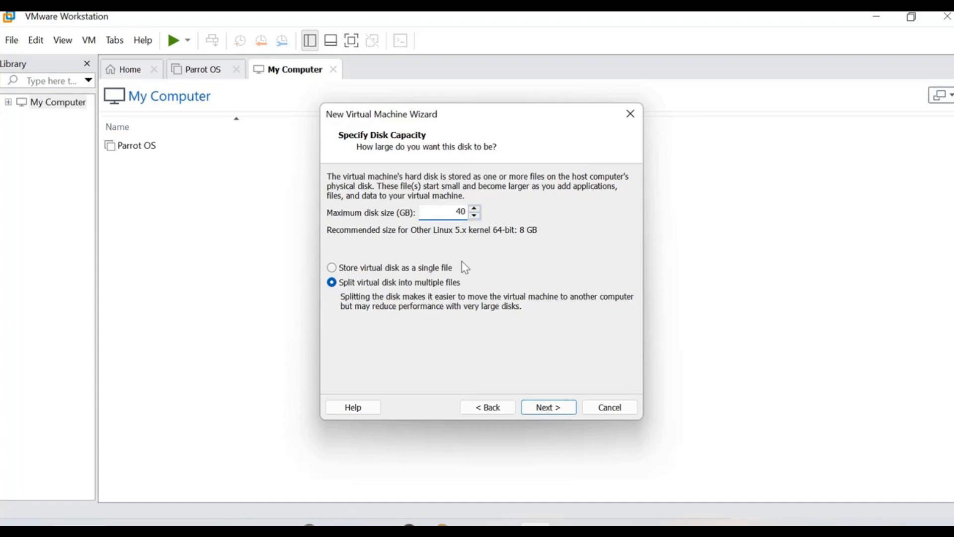
Step: Store the 40 GB virtual disk as a single file and continue to the summary
click(353, 271)
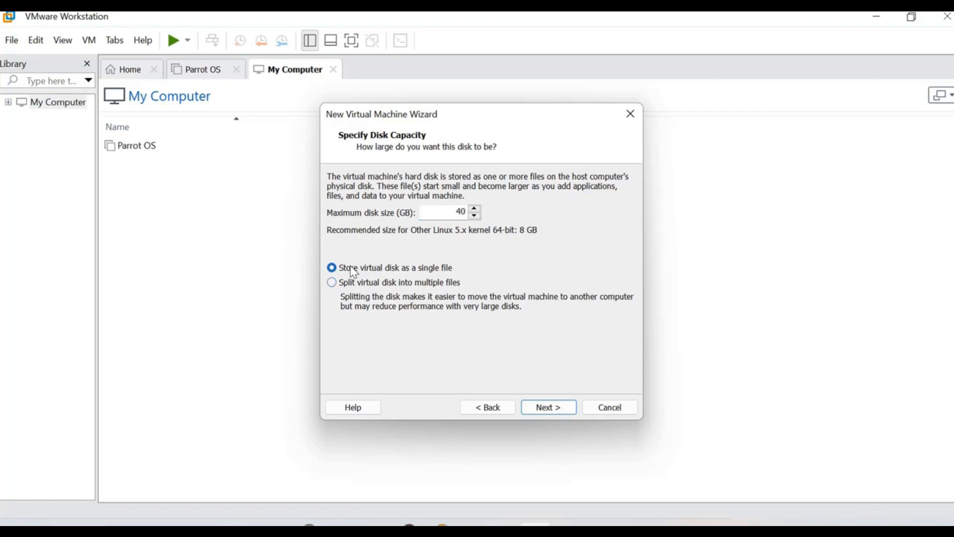
click(537, 413)
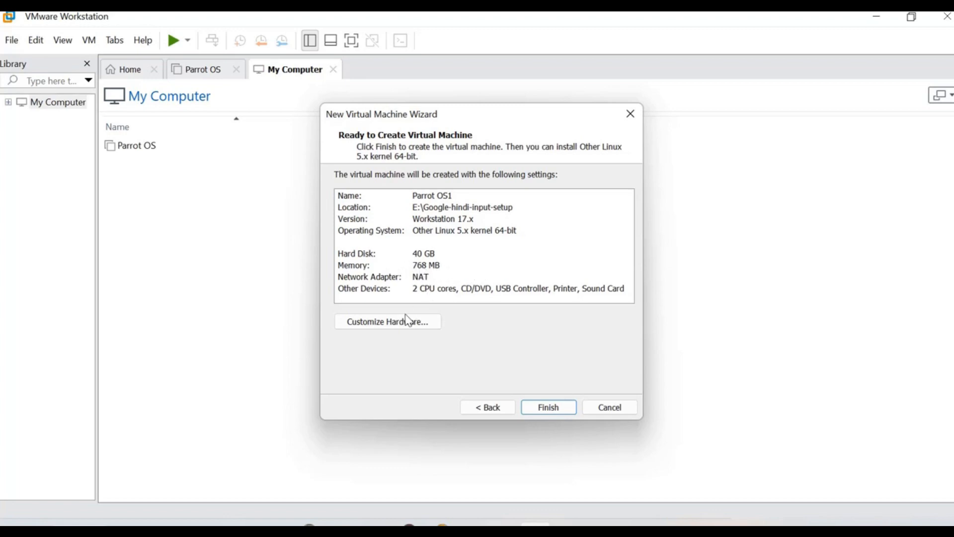
Step: In Customize Hardware, slide memory up to 5404 MB, then select Processors
click(396, 323)
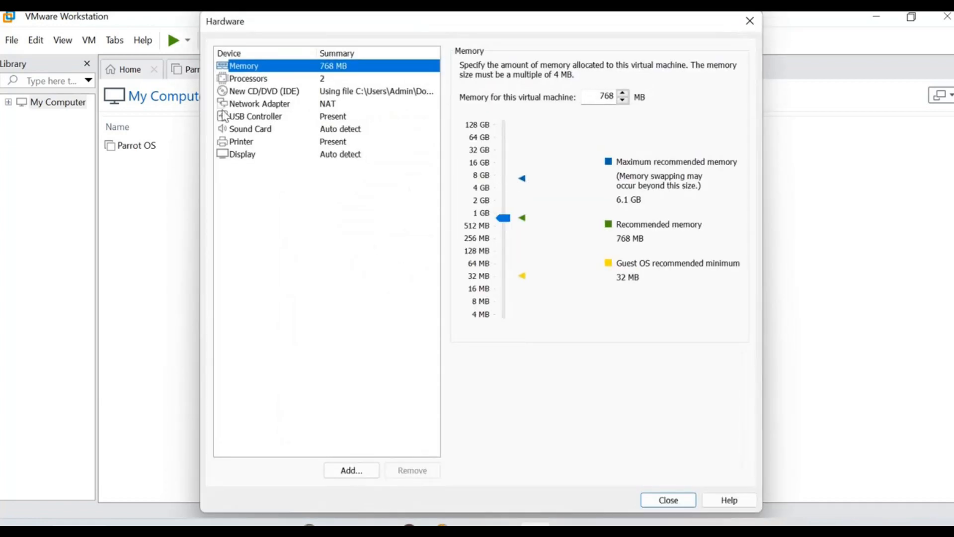
click(503, 222)
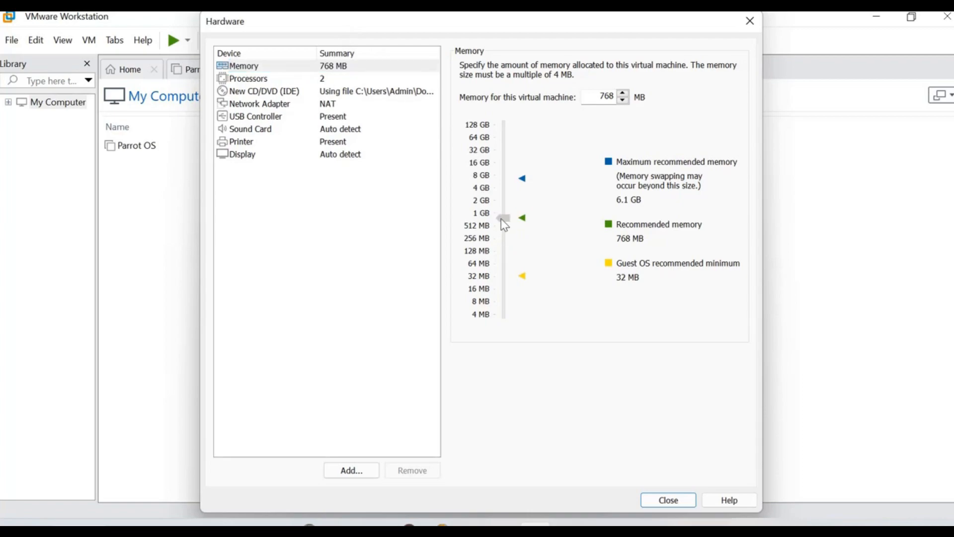
drag(503, 221, 519, 188)
drag(519, 188, 518, 186)
drag(504, 189, 505, 189)
click(256, 79)
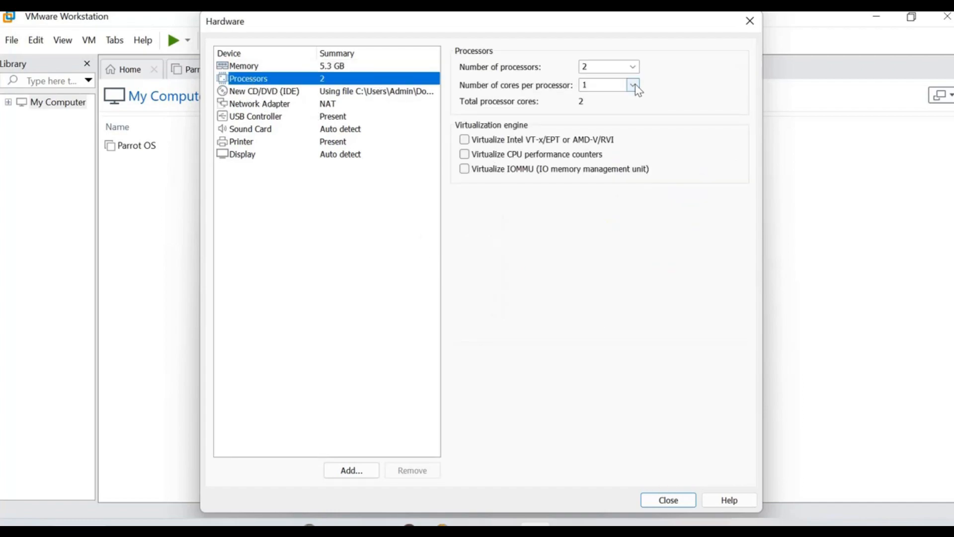
Step: Set two cores per processor and look over network, USB, sound, printer and display settings
click(635, 84)
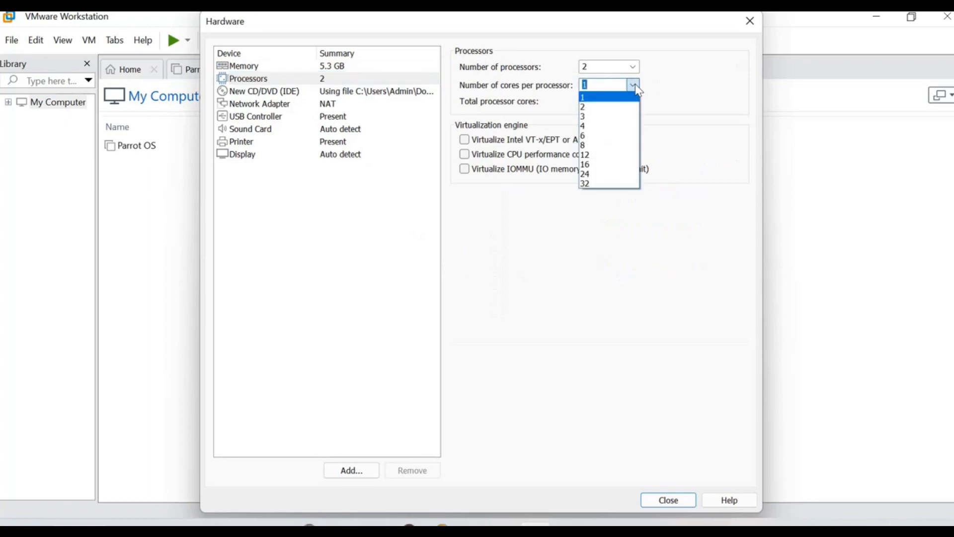
click(605, 108)
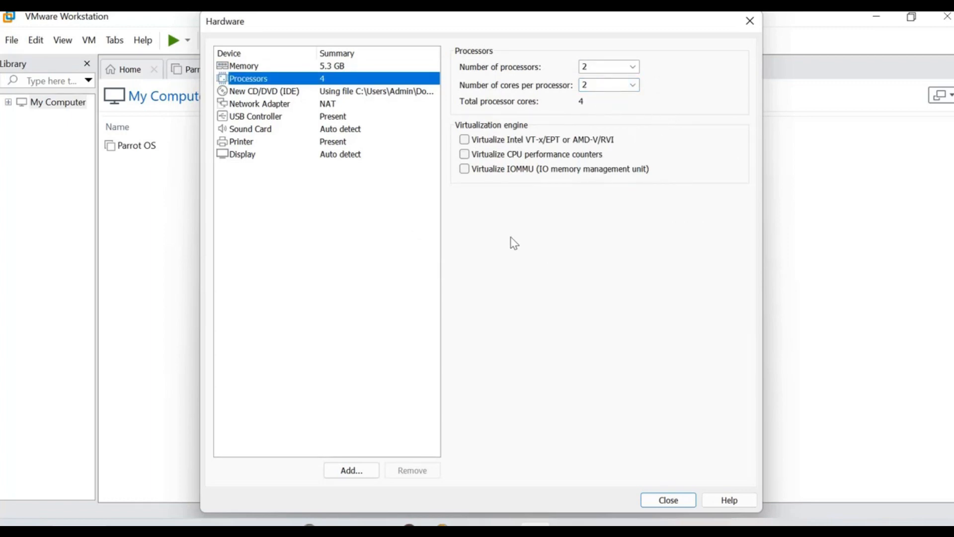
click(240, 107)
click(243, 122)
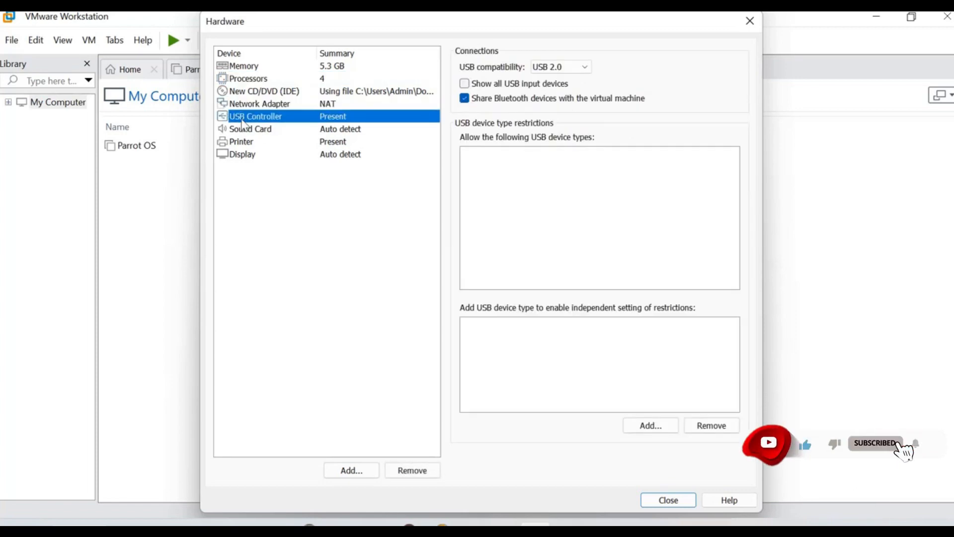
click(256, 130)
click(238, 143)
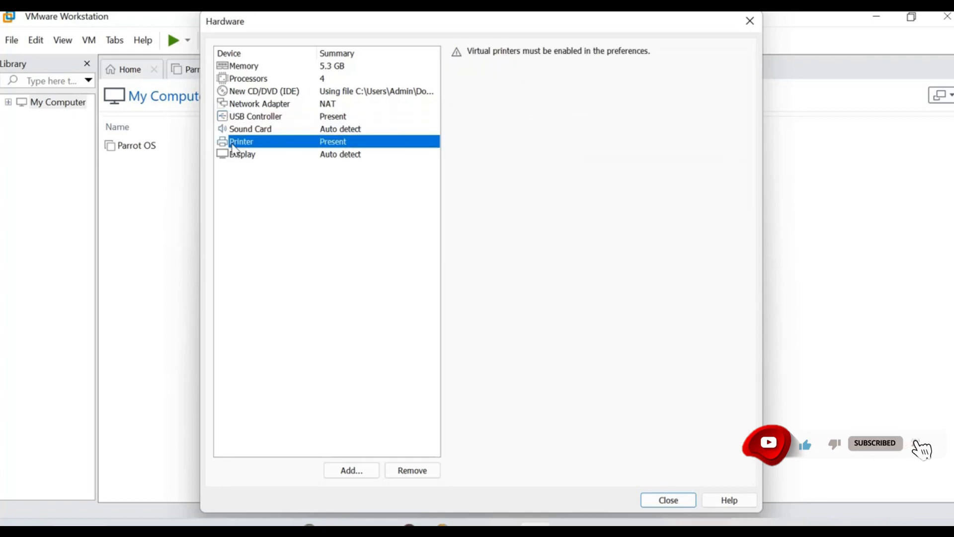
click(236, 156)
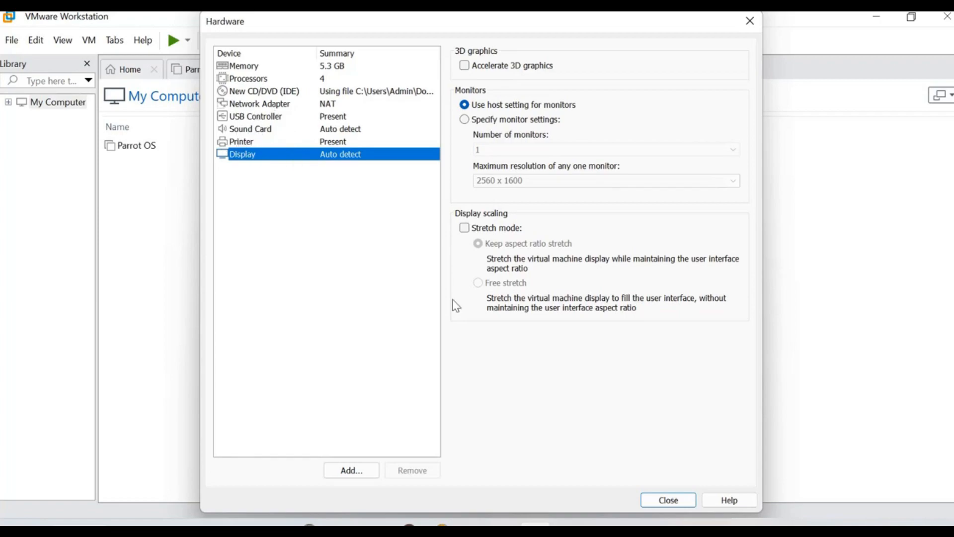
Step: Recheck the memory and processor settings and close Customize Hardware
click(247, 68)
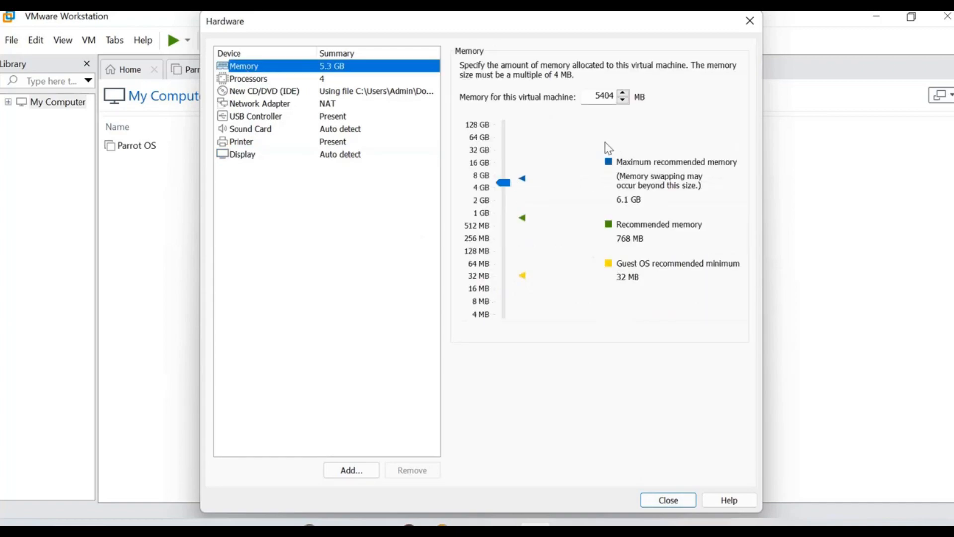
click(248, 79)
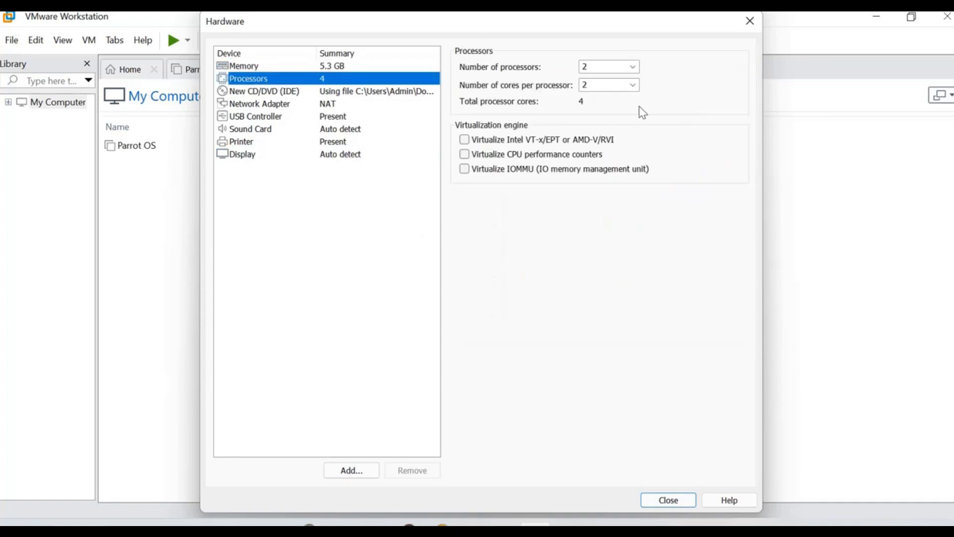
click(667, 499)
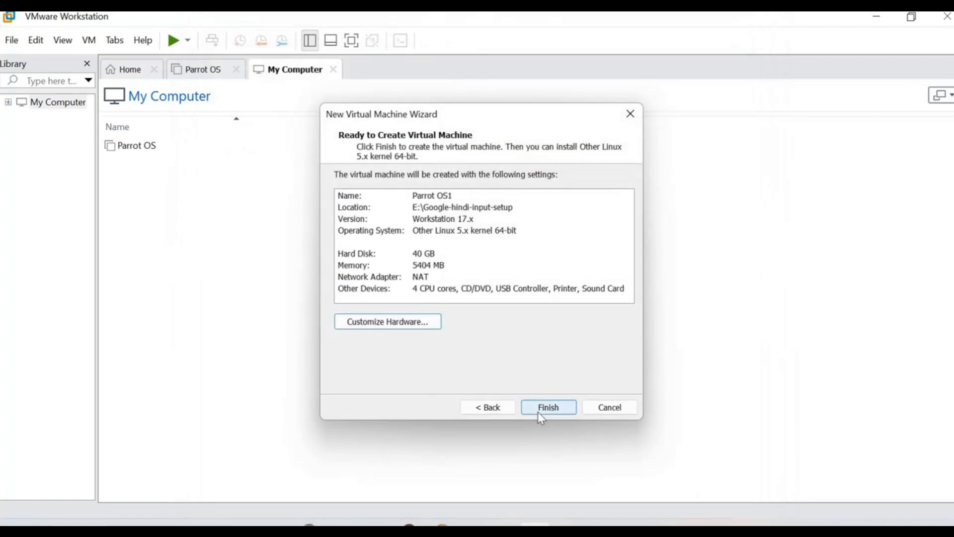
Step: Finish creating Parrot OS1, widen the Library pane, and select the existing Parrot OS machine
click(546, 415)
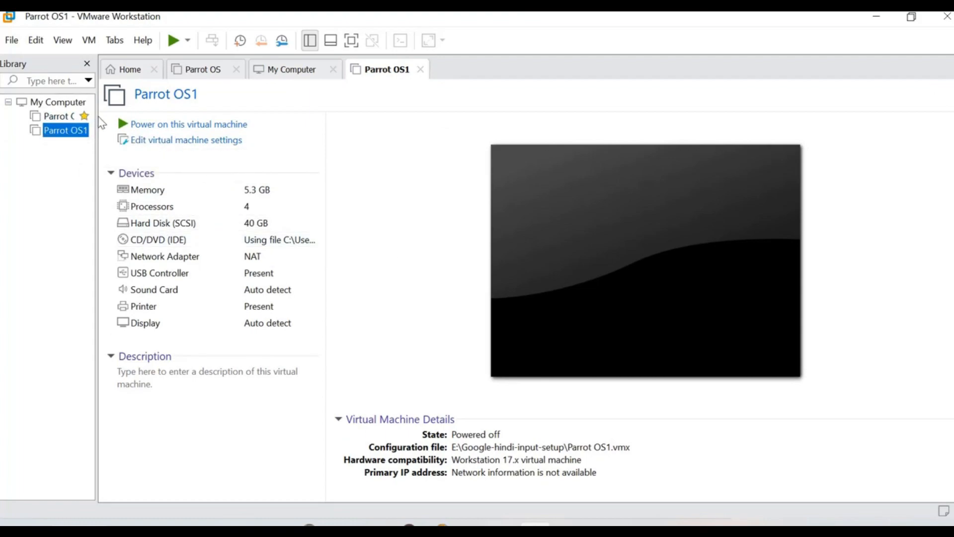
drag(97, 117, 195, 115)
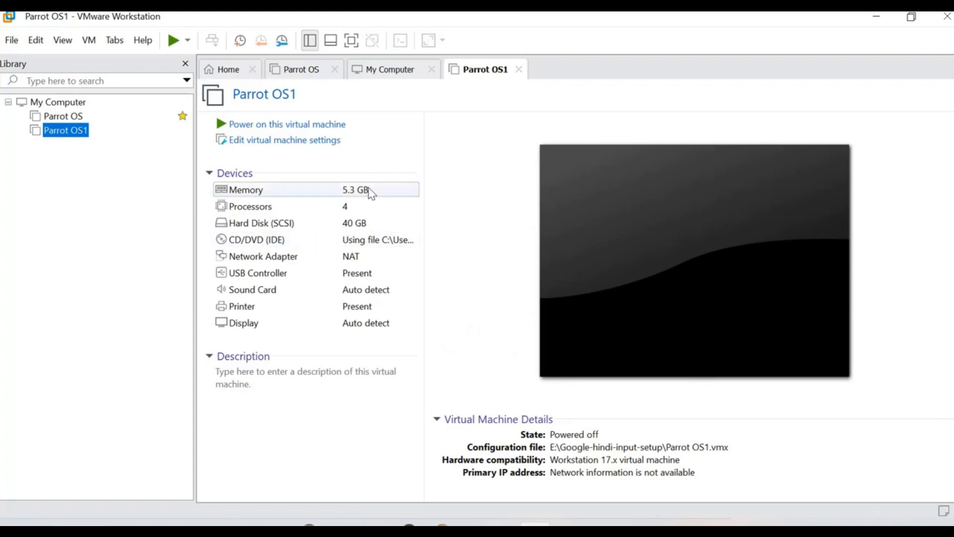
click(69, 119)
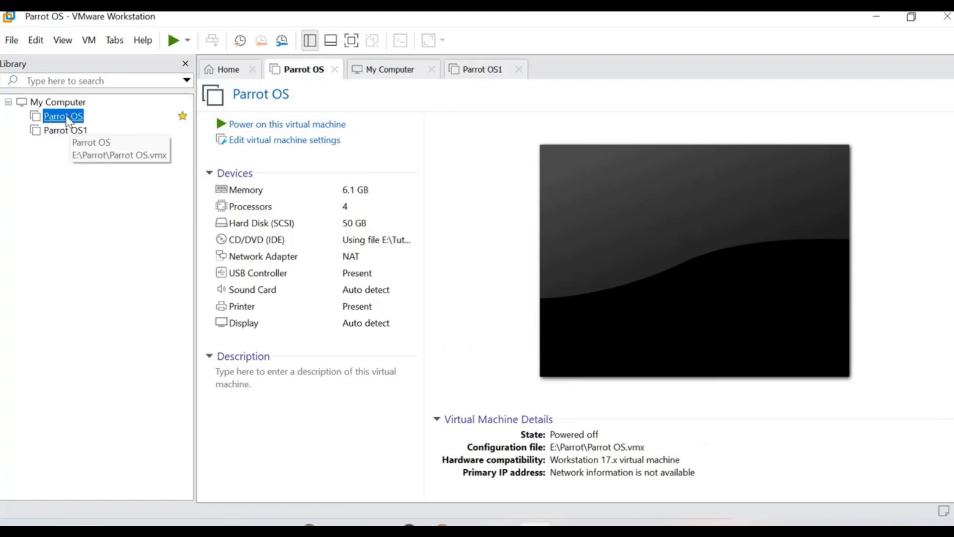
Step: Power on the Parrot OS machine and dismiss the side-channel mitigations notice
click(283, 128)
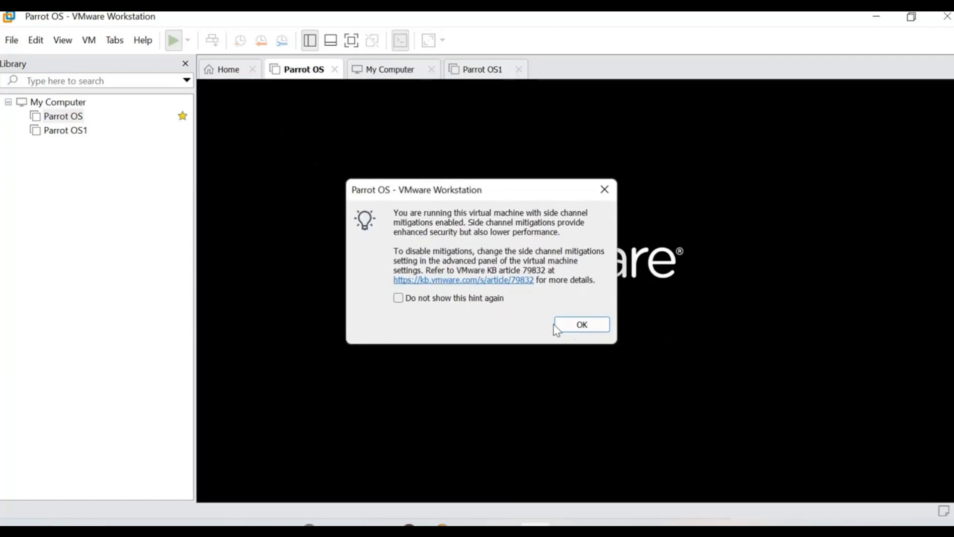
click(582, 323)
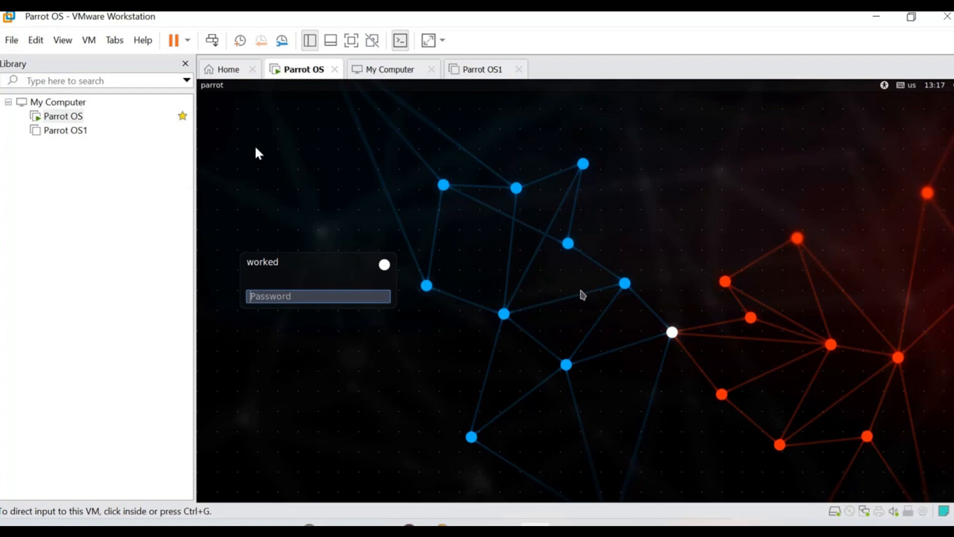
Step: Enter the account password at the Parrot OS login screen and submit it
click(303, 292)
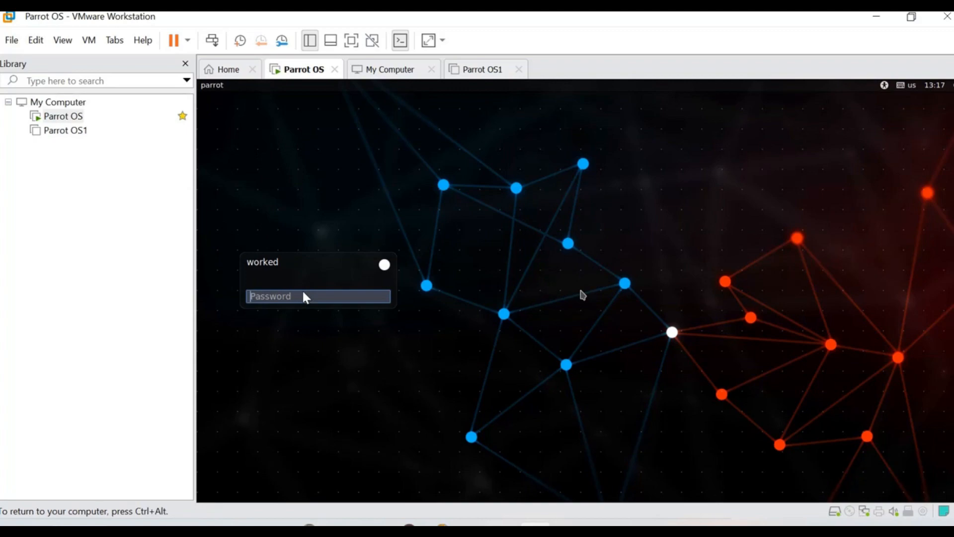
text(p)
key(BackSpace)
text(pass)
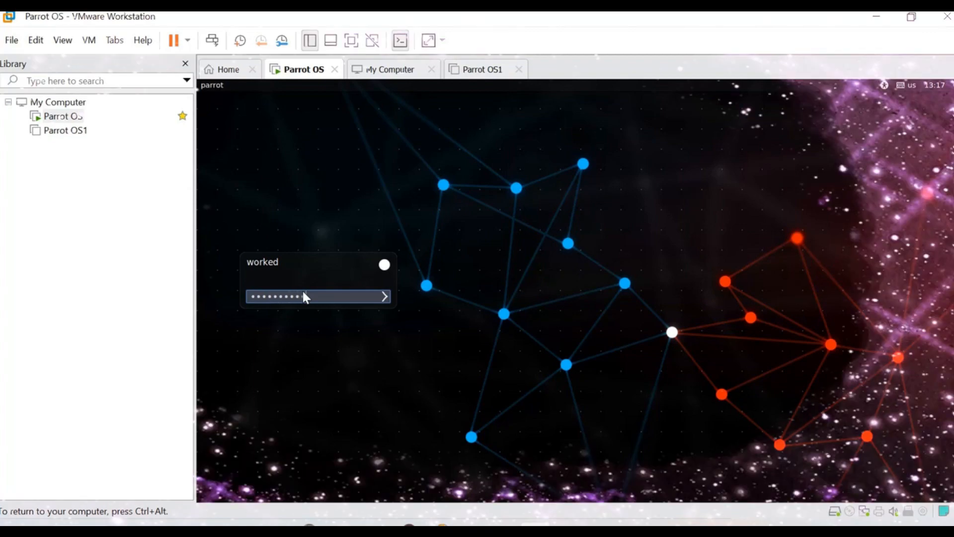
key(Return)
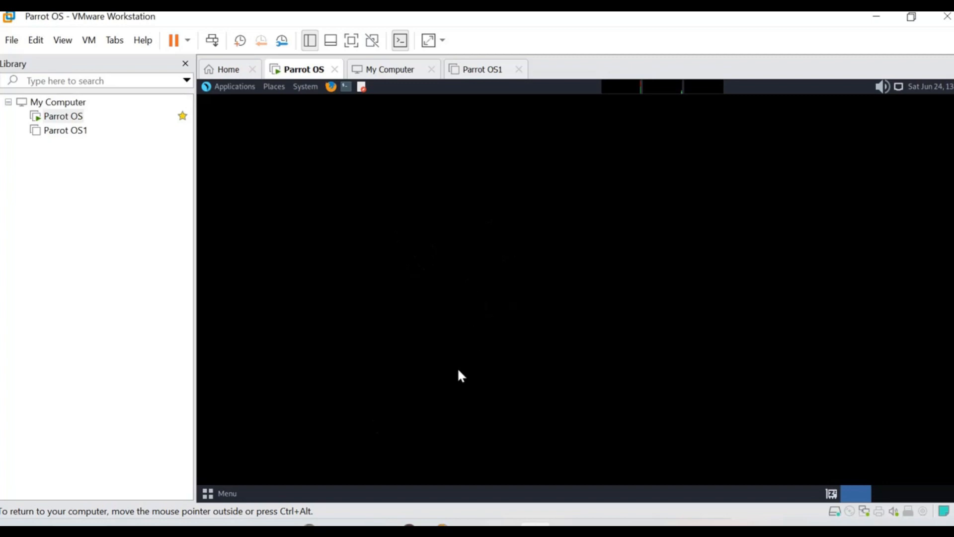
Step: Browse the Parrot OS application menu, then dismiss it to return to the desktop icons
click(212, 494)
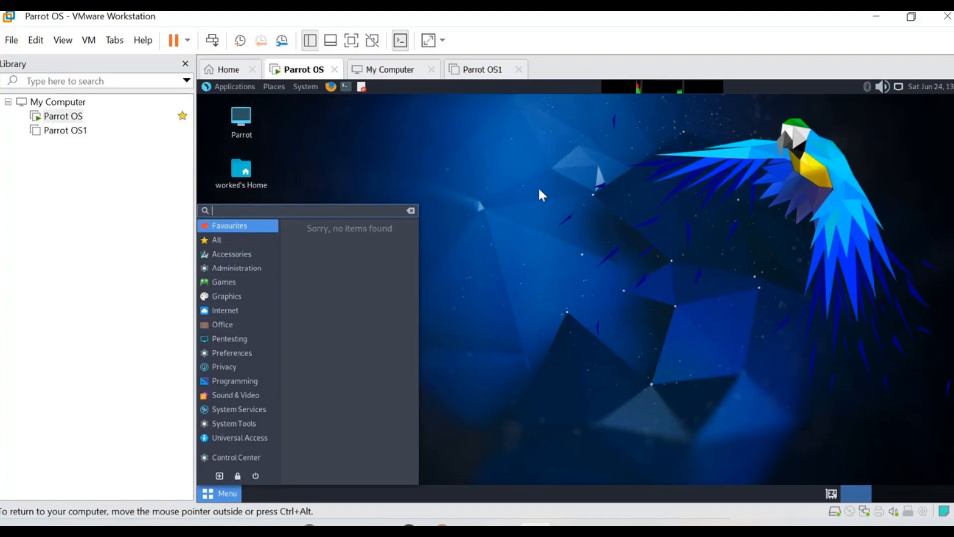
click(415, 233)
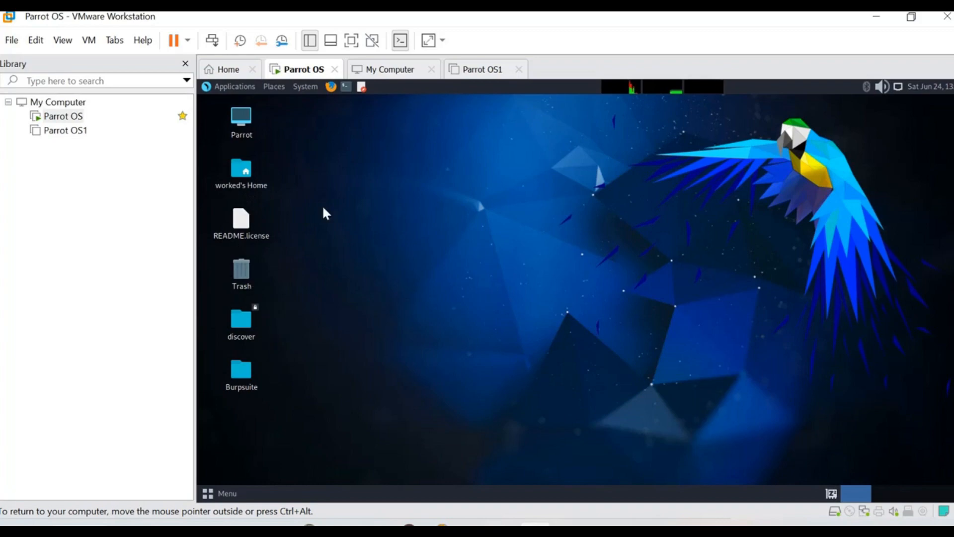
click(330, 85)
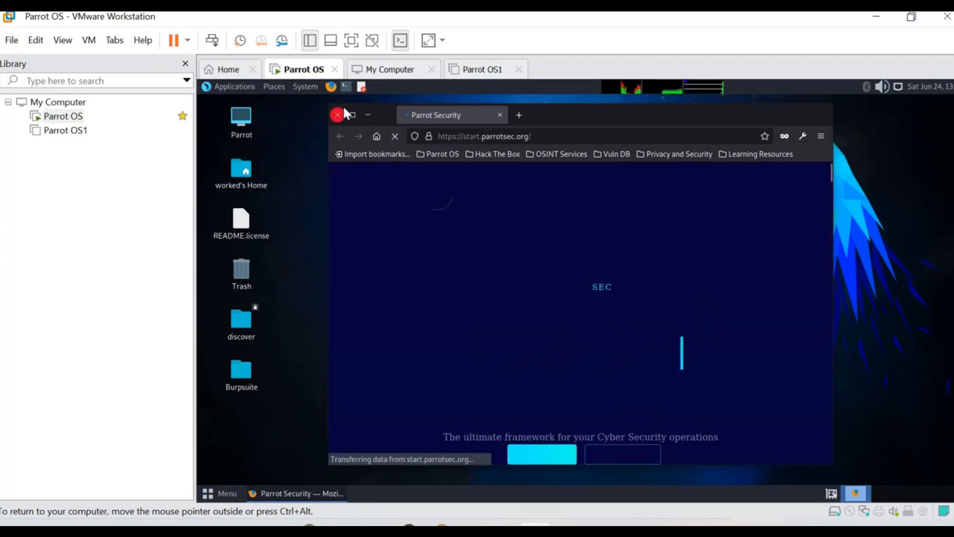
click(338, 115)
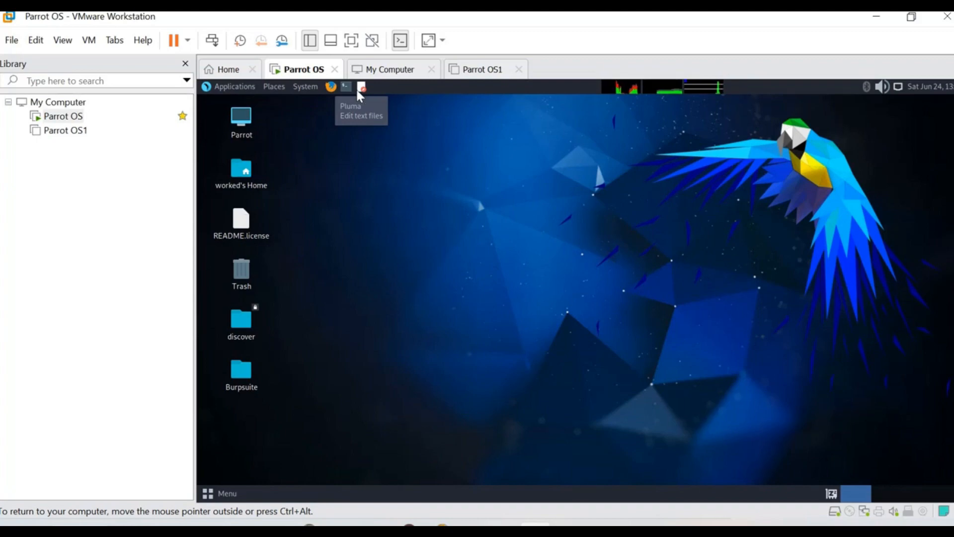
click(360, 90)
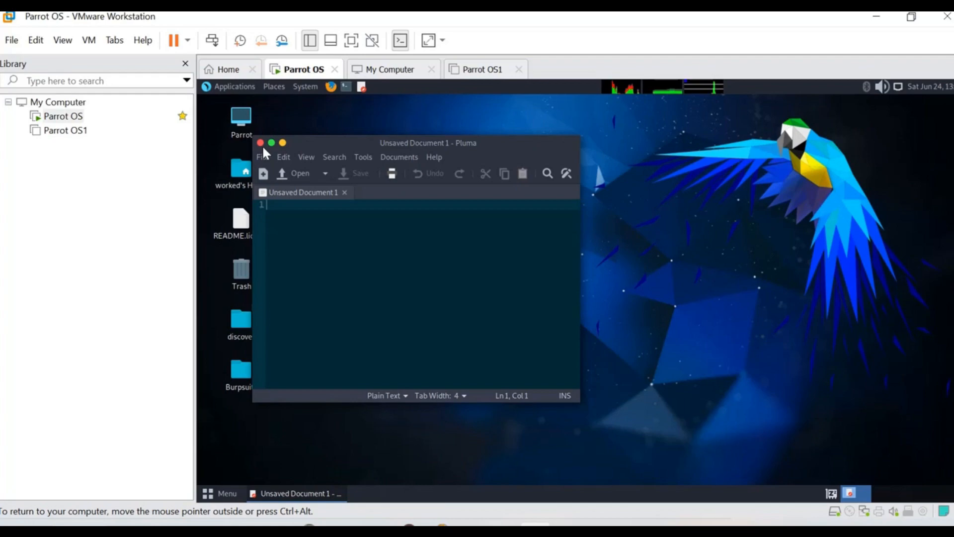
drag(300, 142, 430, 138)
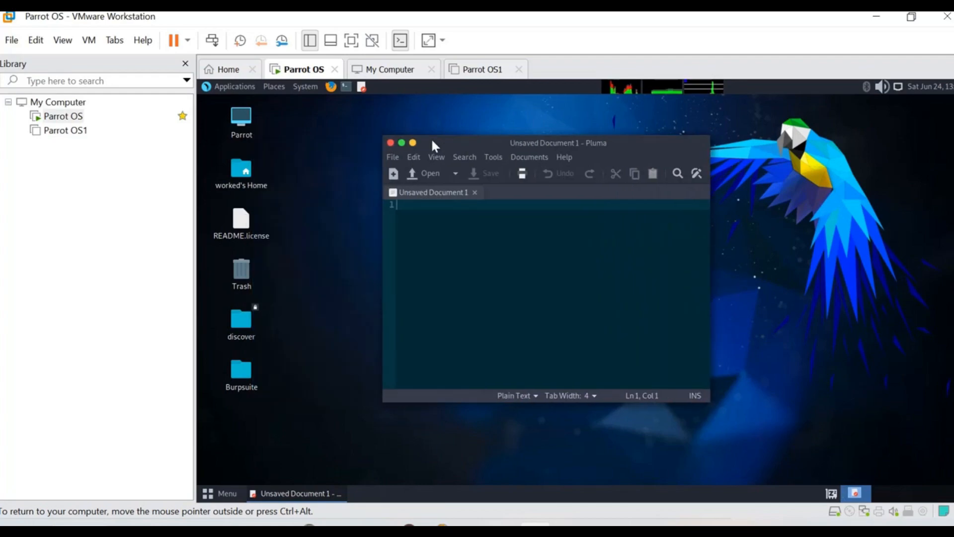
click(390, 143)
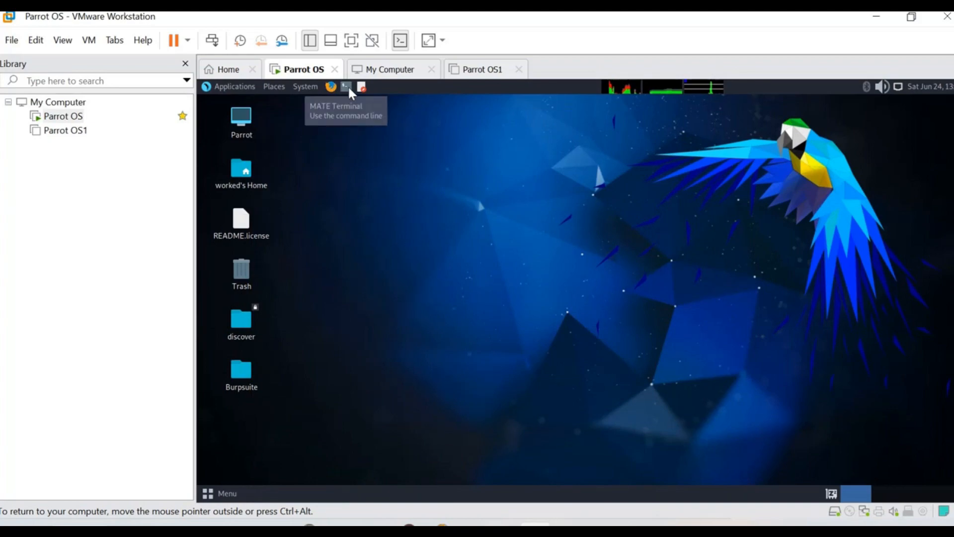
click(347, 87)
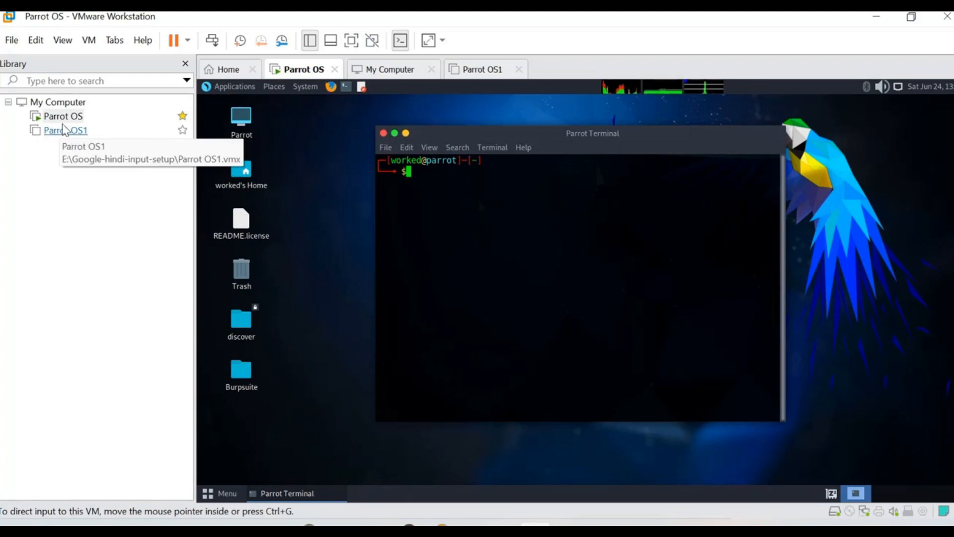
click(243, 117)
click(274, 137)
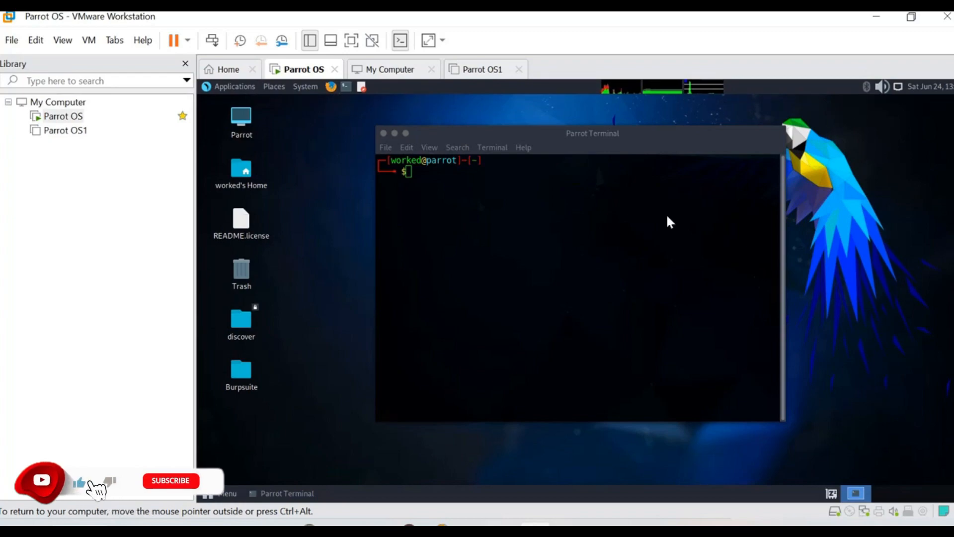
click(384, 134)
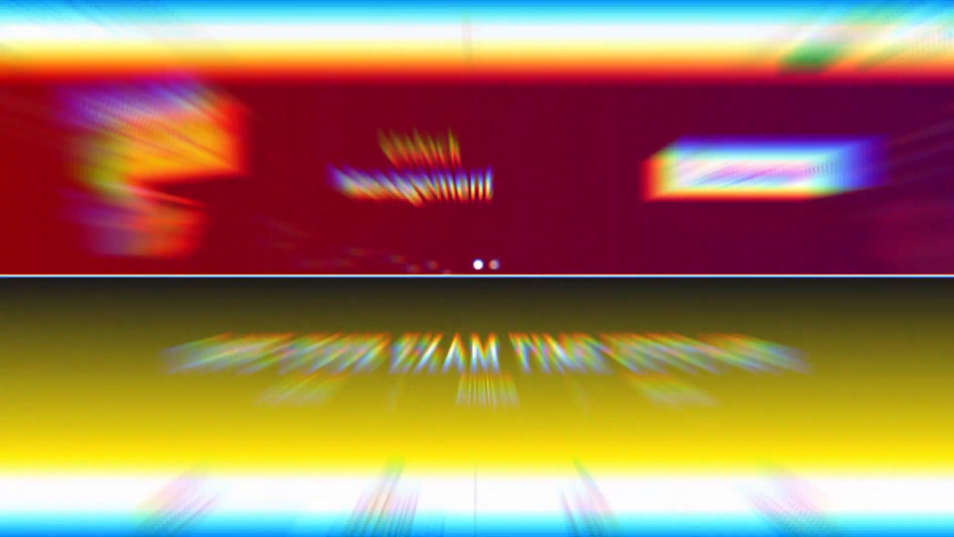
Step: Browse the Engineering Entrance, Teaching, Law/Arts/Commerce, Civil Services and further exam categories
scroll(661, 177, down, 8)
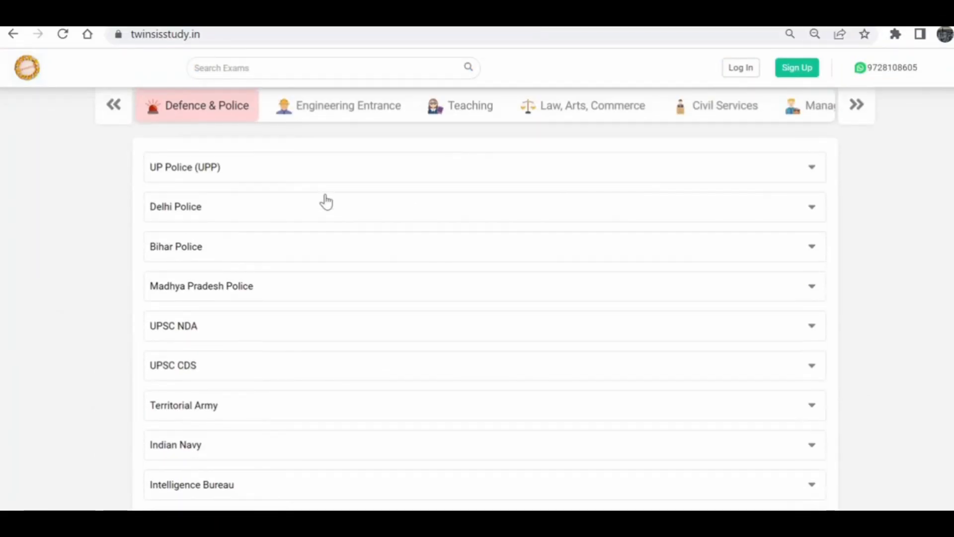
scroll(308, 244, up, 3)
click(307, 243)
click(467, 250)
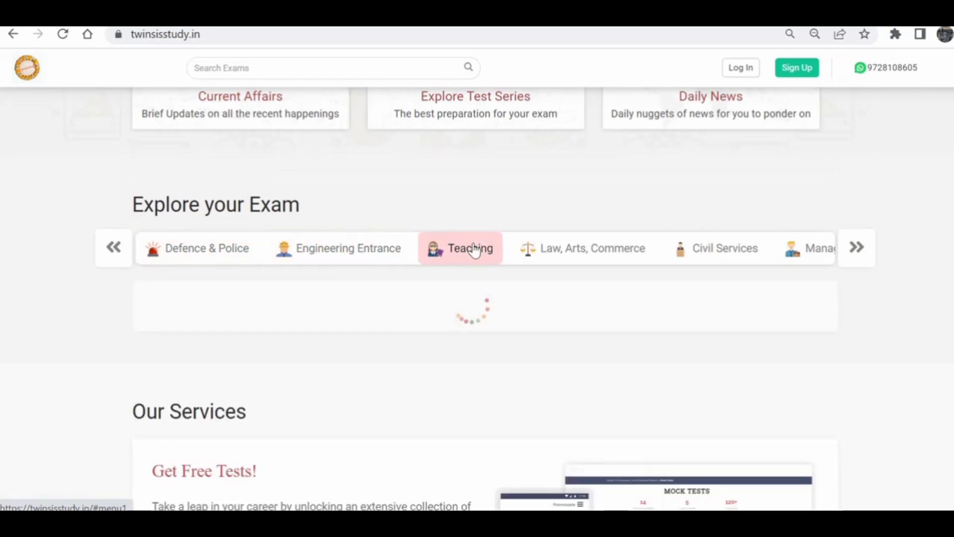
click(552, 256)
click(699, 255)
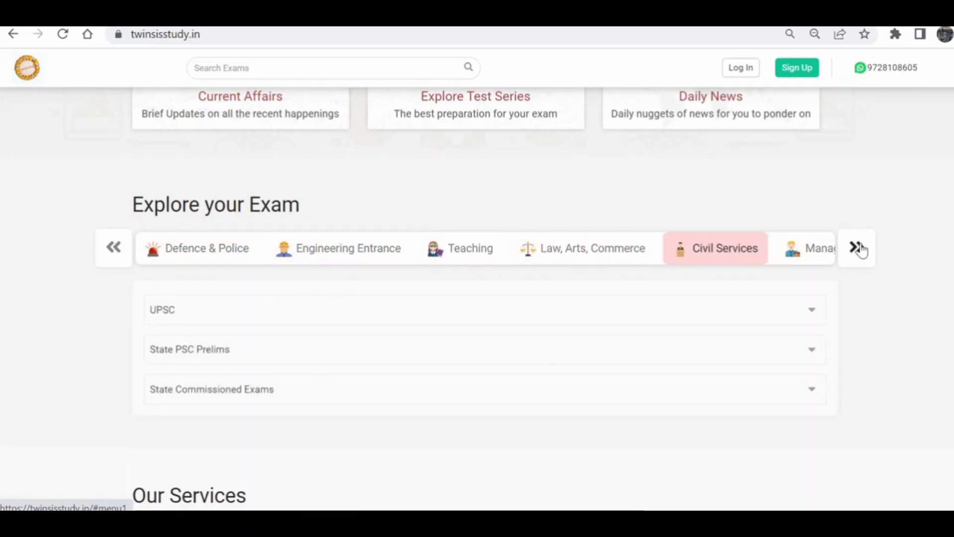
click(859, 249)
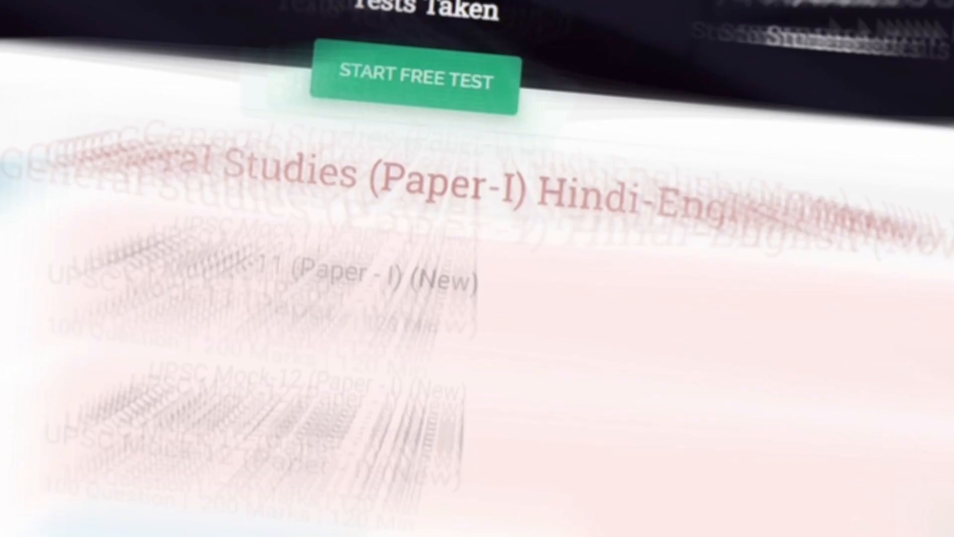
Step: Go to the study site's Log In page and scroll down it
scroll(498, 283, down, 20)
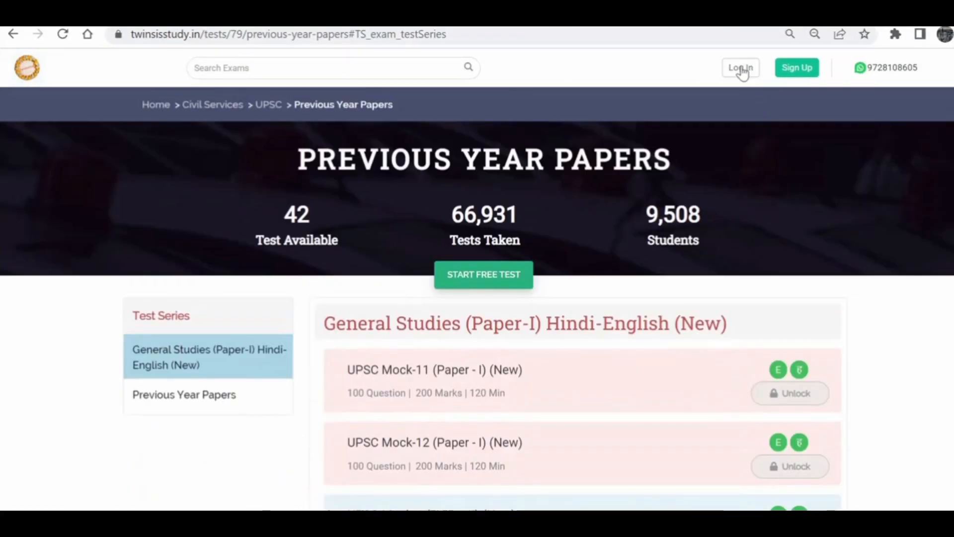
click(741, 68)
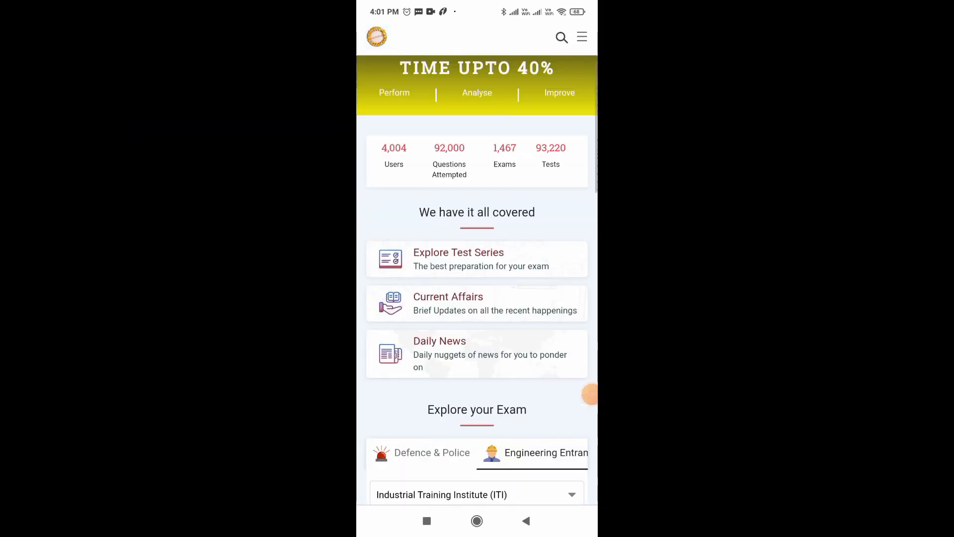
scroll(477, 274, down, 10)
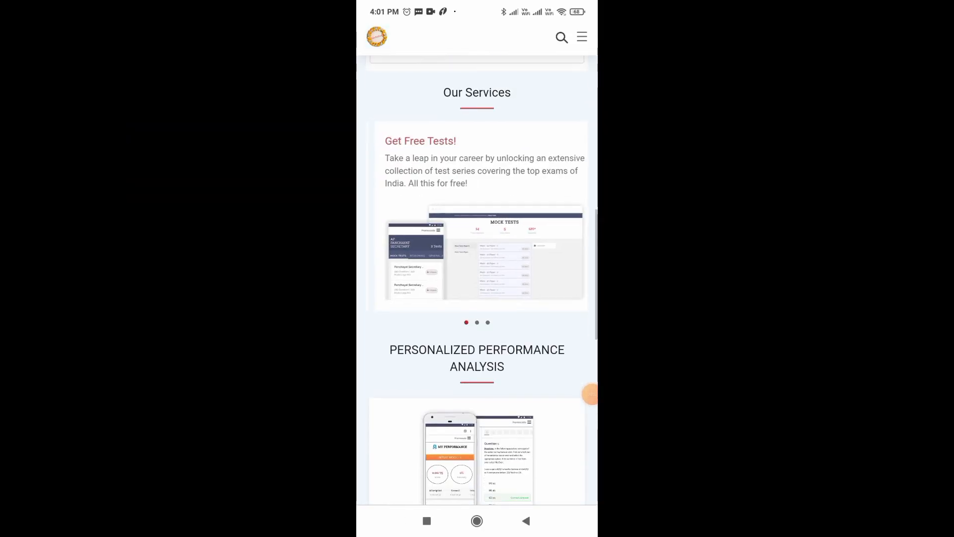